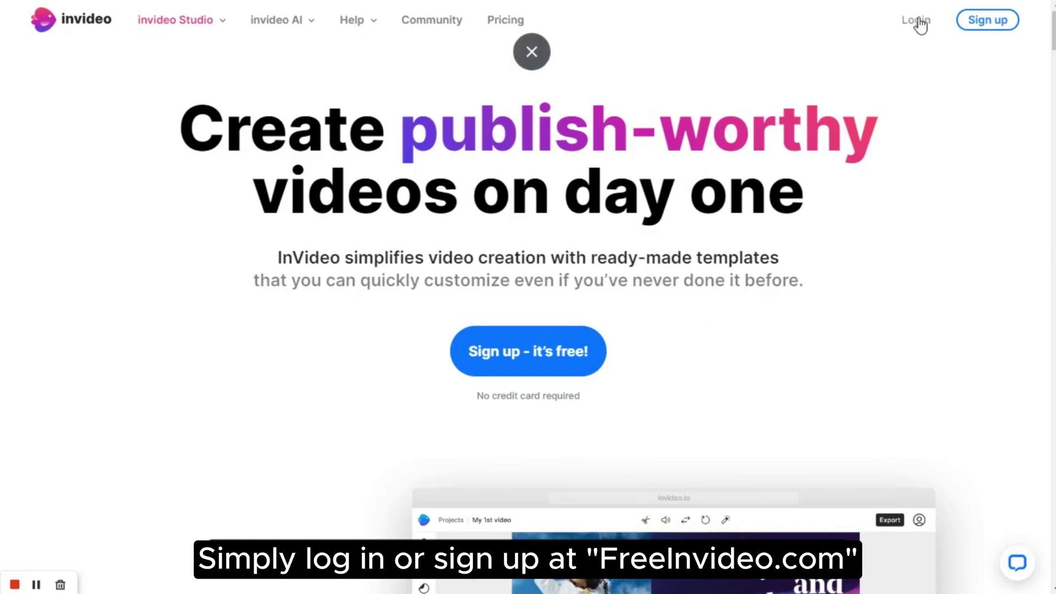
Log in to the invideo account and start a new AI text to video project.
click(916, 21)
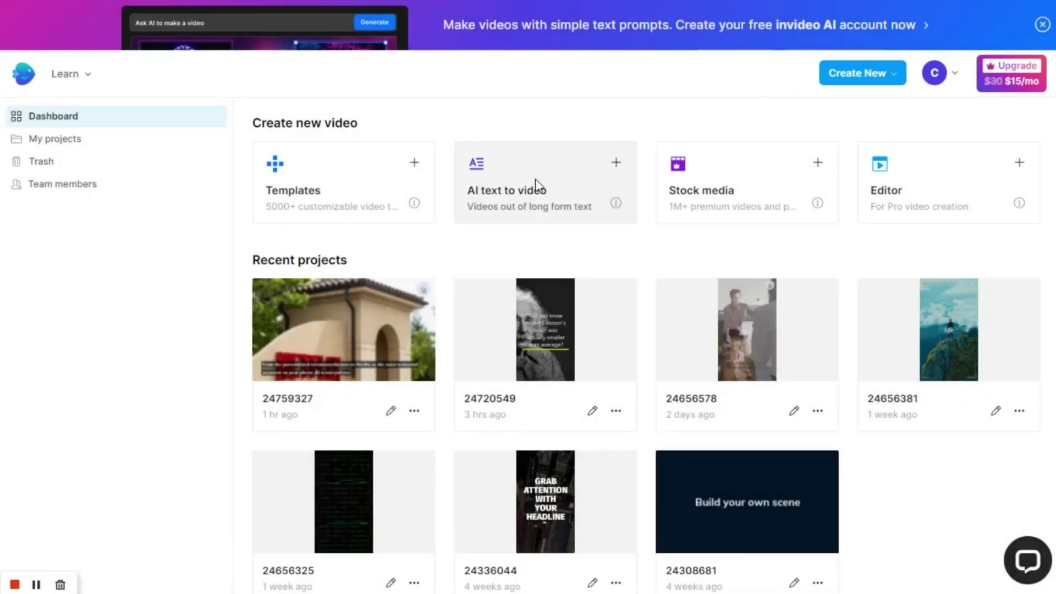
click(535, 180)
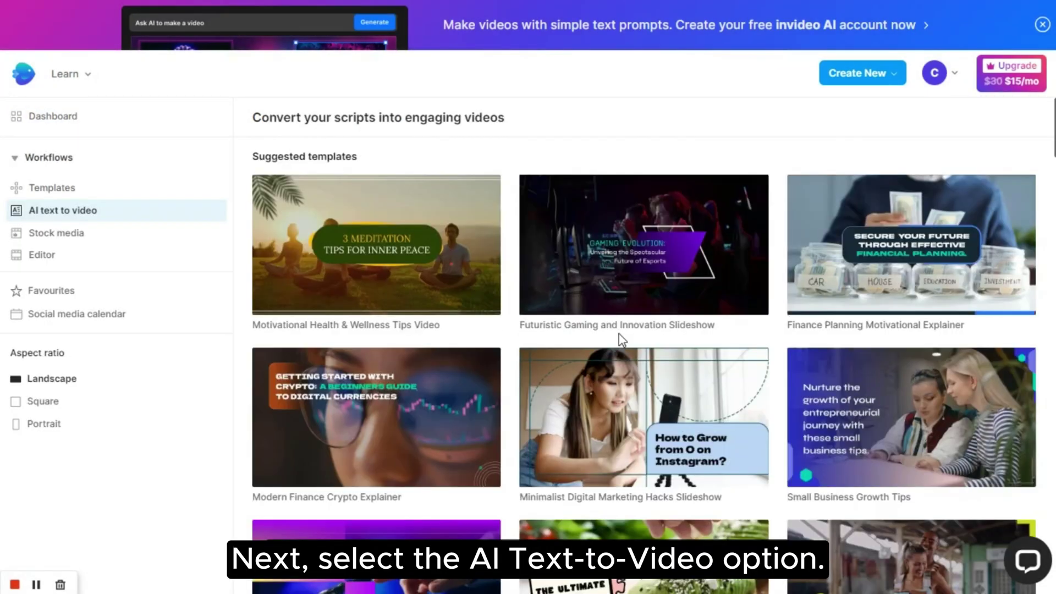
Browse the suggested templates and use the General Business Video template in Landscape (16:9) format.
scroll(621, 340, down, 6)
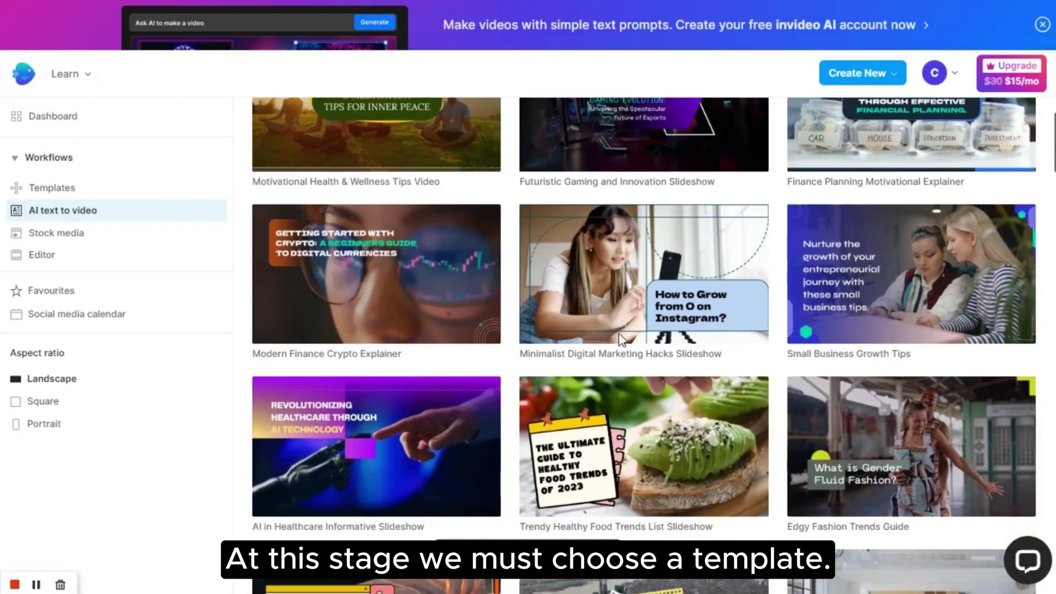
scroll(622, 340, down, 12)
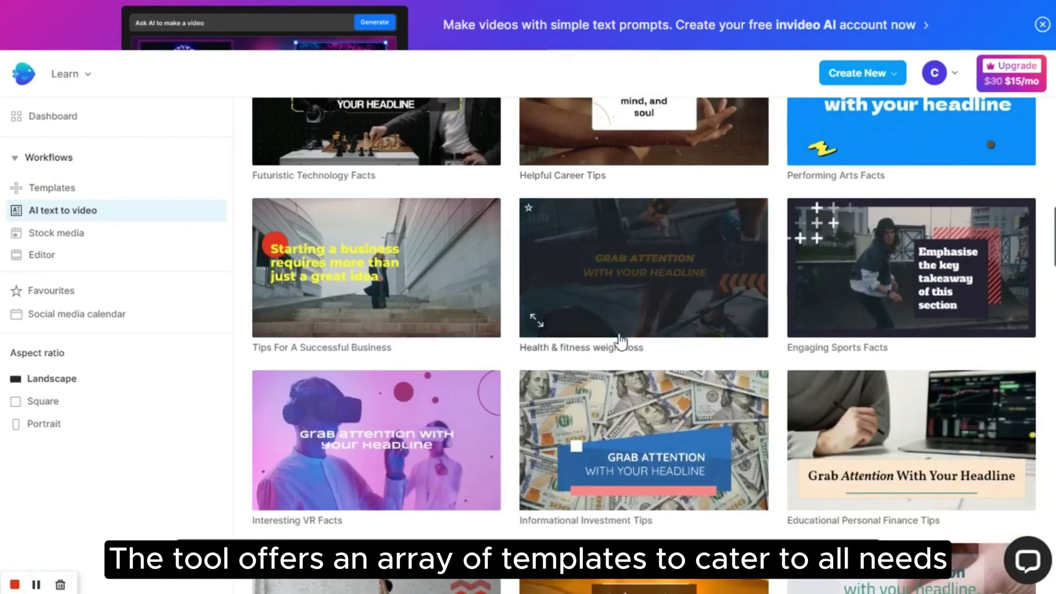
scroll(621, 340, down, 7)
scroll(621, 342, down, 8)
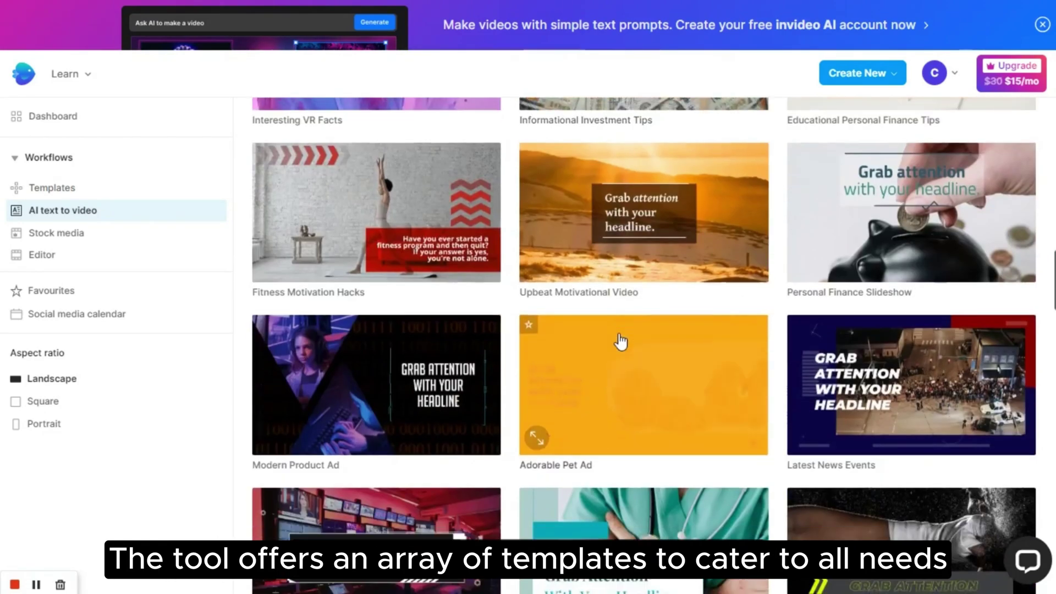
scroll(621, 341, down, 6)
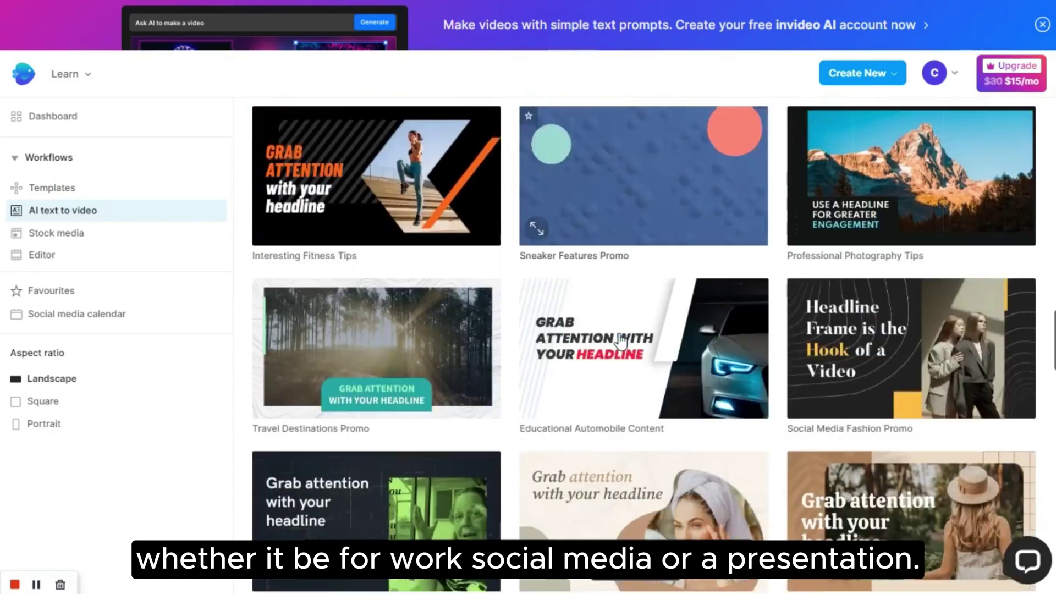
scroll(621, 340, down, 4)
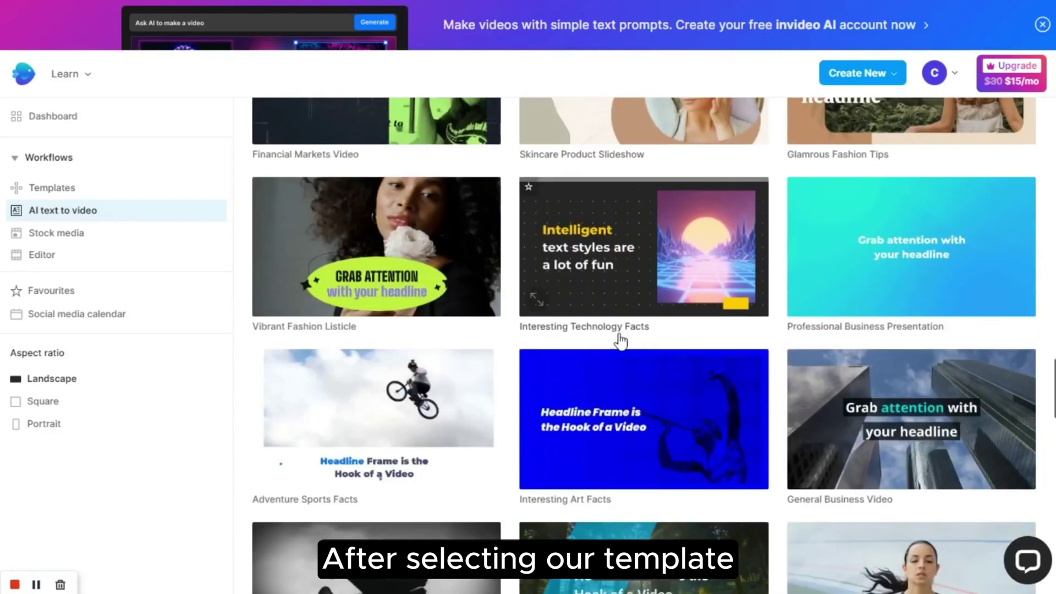
scroll(620, 337, down, 3)
click(913, 269)
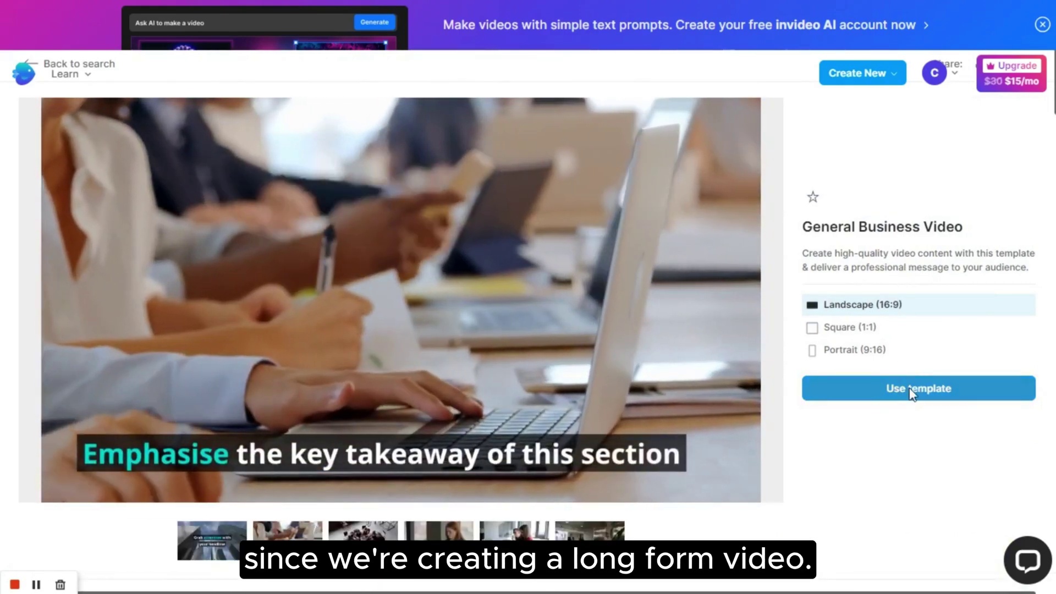
click(910, 389)
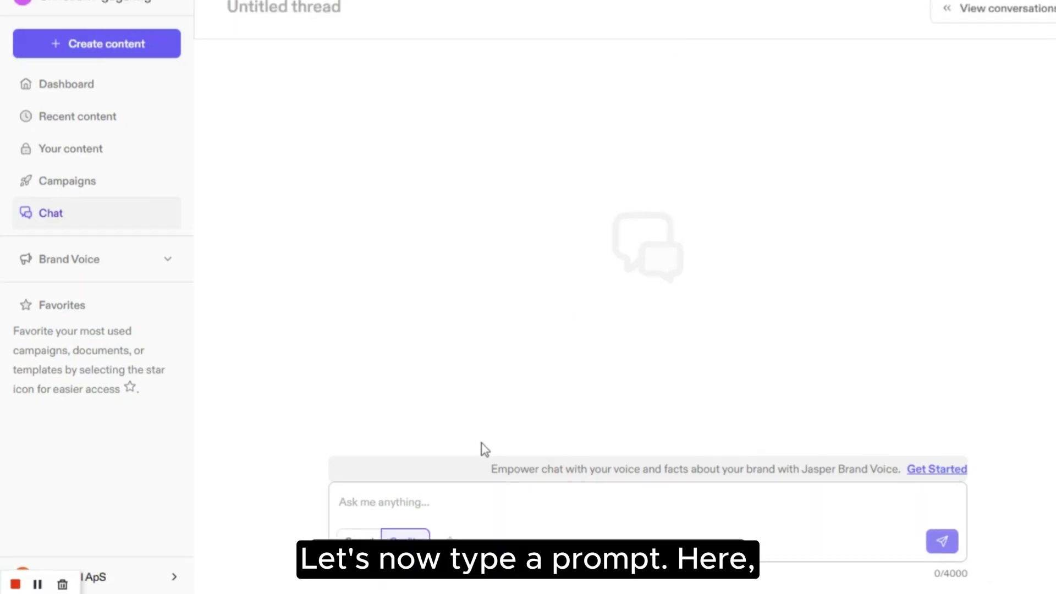
In Jasper Chat, send the prompt: Create an engaging script for a video about "Exploring the World of Artificial Intelligence".
click(443, 503)
text(Create an e)
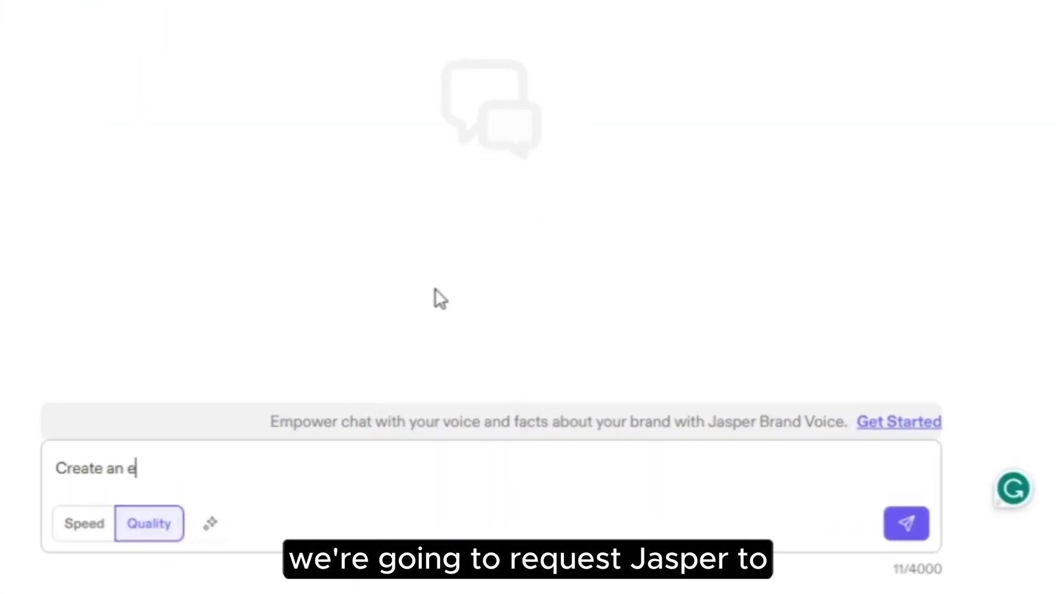
text(ngaging script for a video about "Exploring the World of Artificial Intellig)
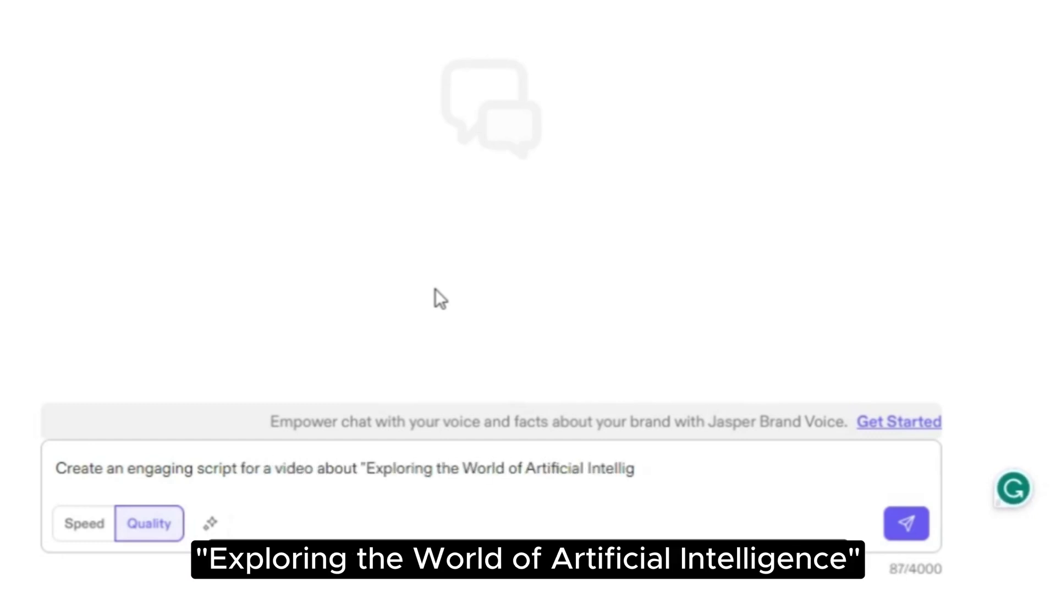
text(ence".)
click(906, 523)
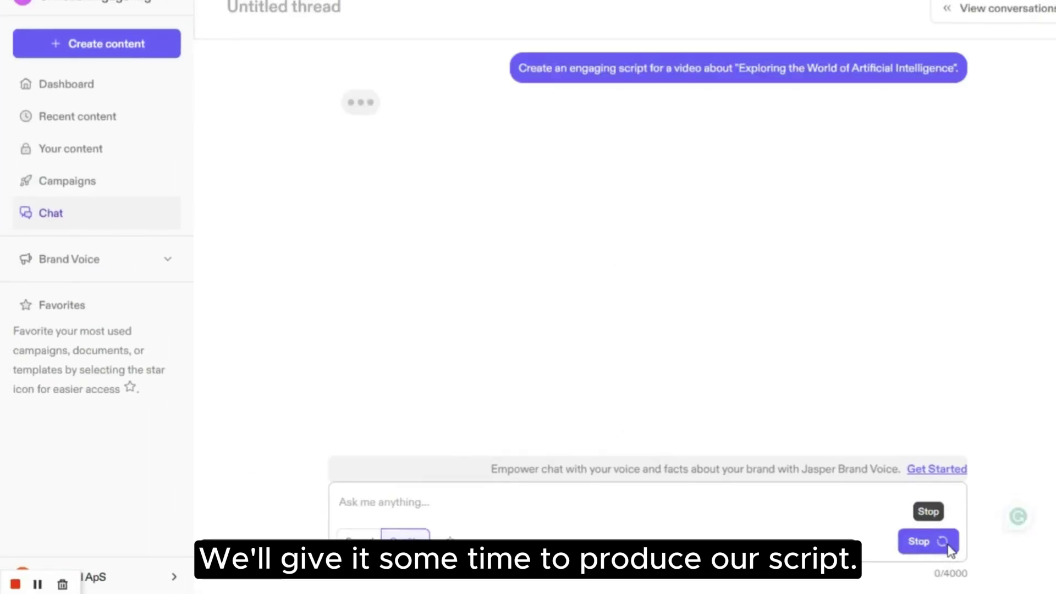
Paste the Jasper script into invideo's script editor and remove the stage directions, section headings and HOST labels.
click(787, 412)
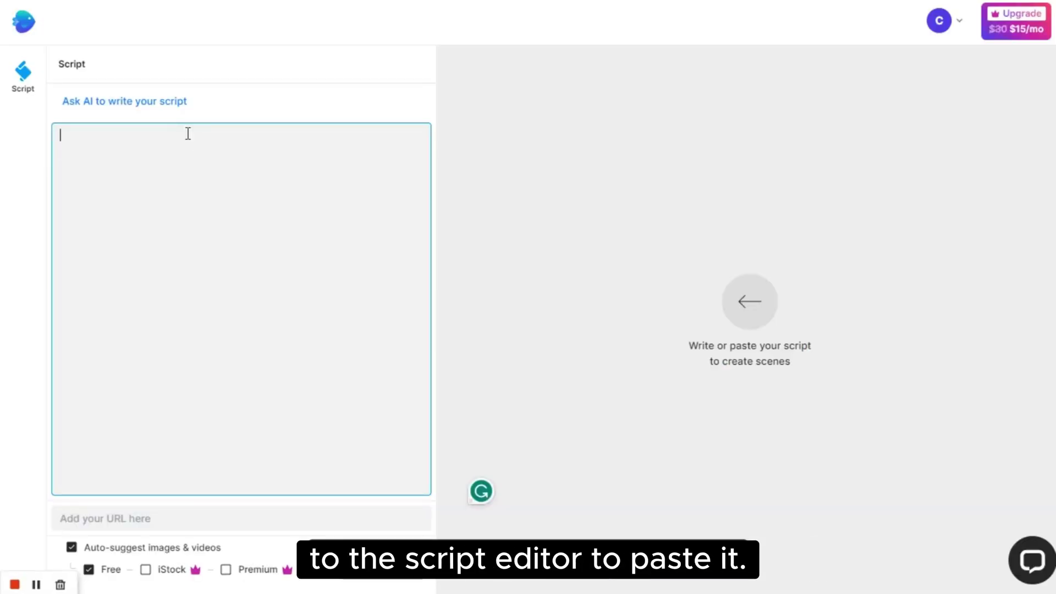
key(ctrl+v)
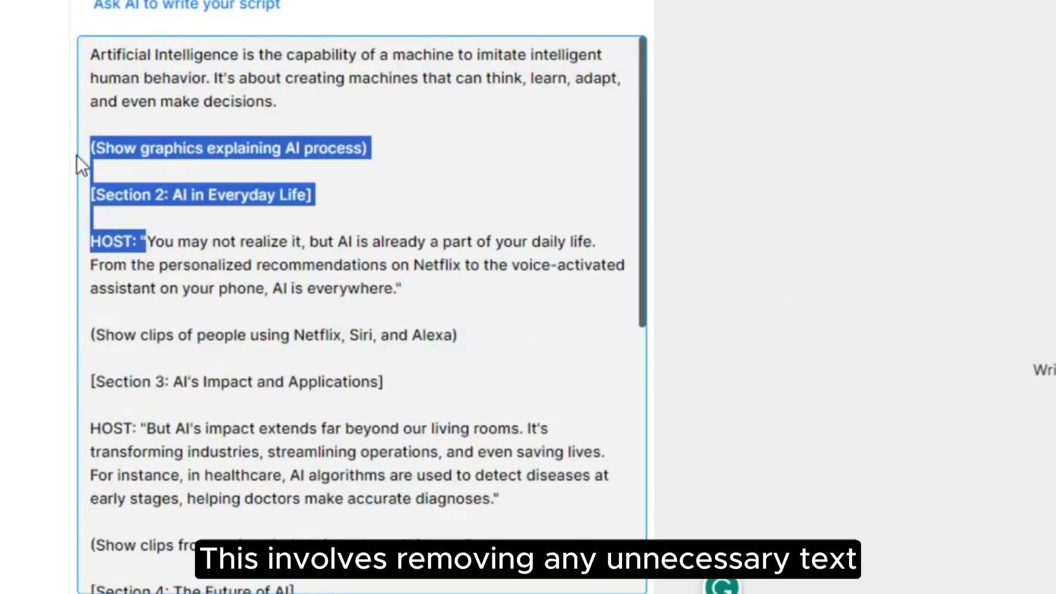
key(BackSpace)
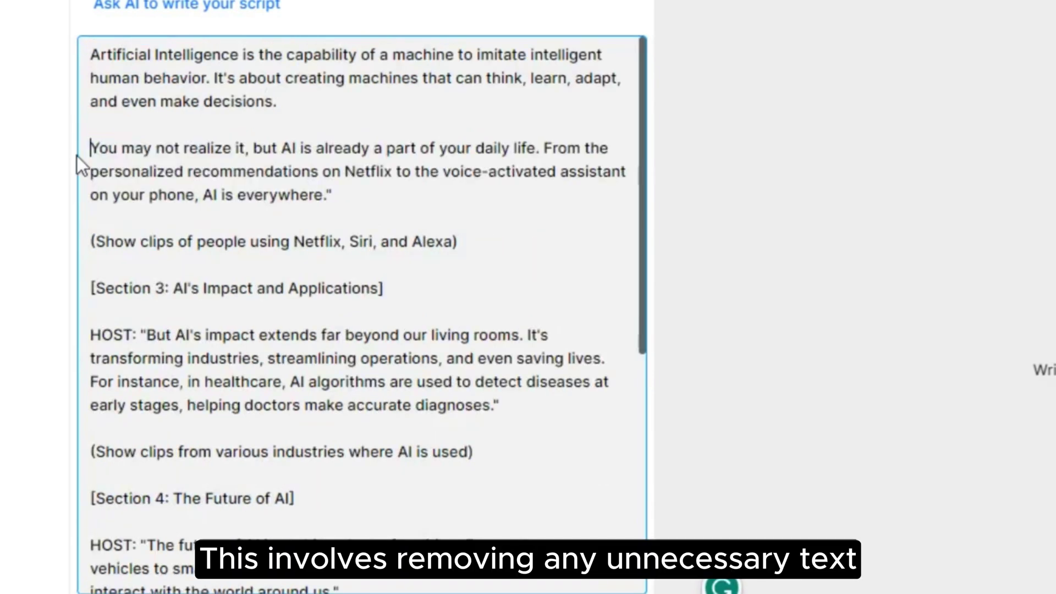
click(80, 163)
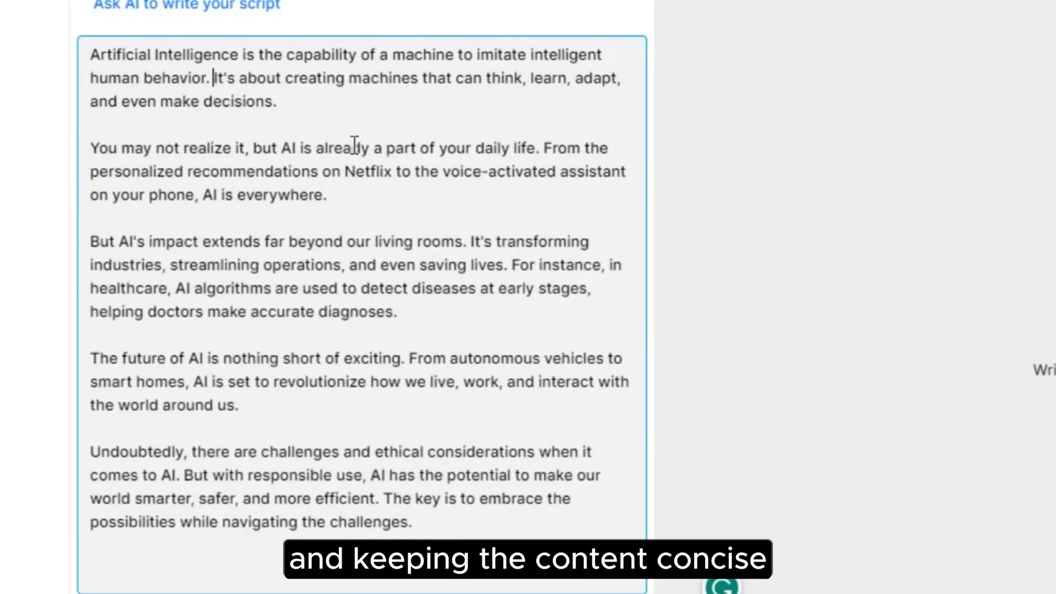
Split the script's long paragraphs into short separate paragraphs, starting new ones after "human behavior." and "your daily life.".
key(Return)
key(Return)
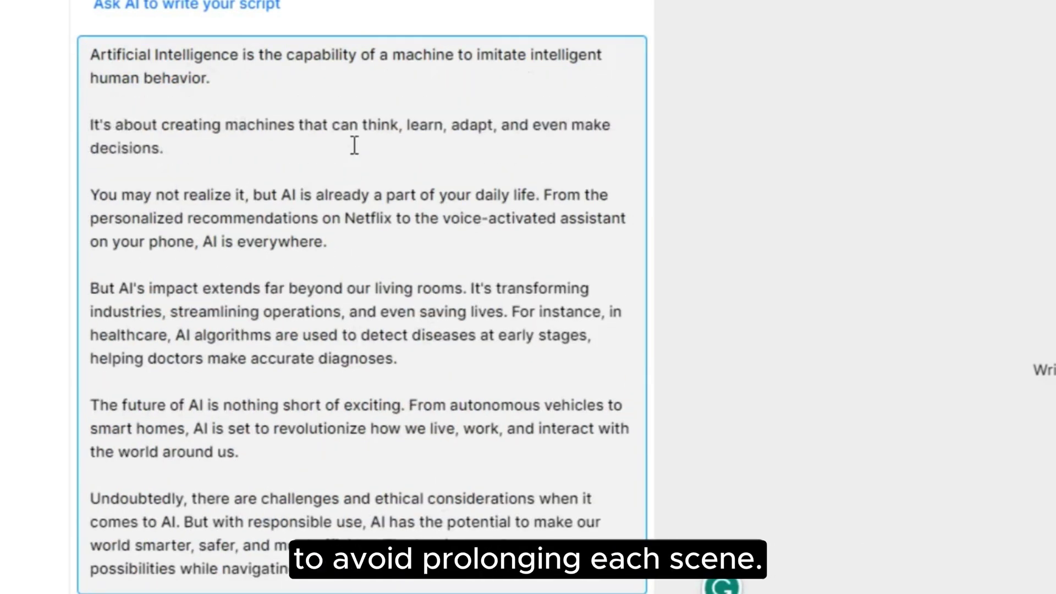
click(544, 196)
key(BackSpace)
key(Return)
key(Return)
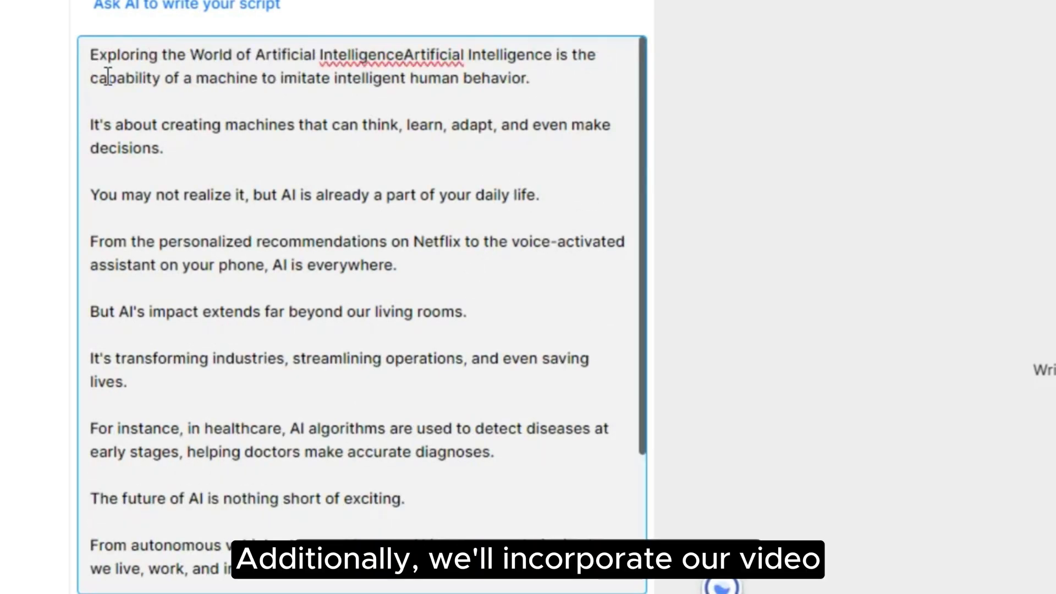
Set the title "Exploring the World of Artificial Intelligence" as its own opening paragraph and create the scenes from the script.
key(Return)
key(Return)
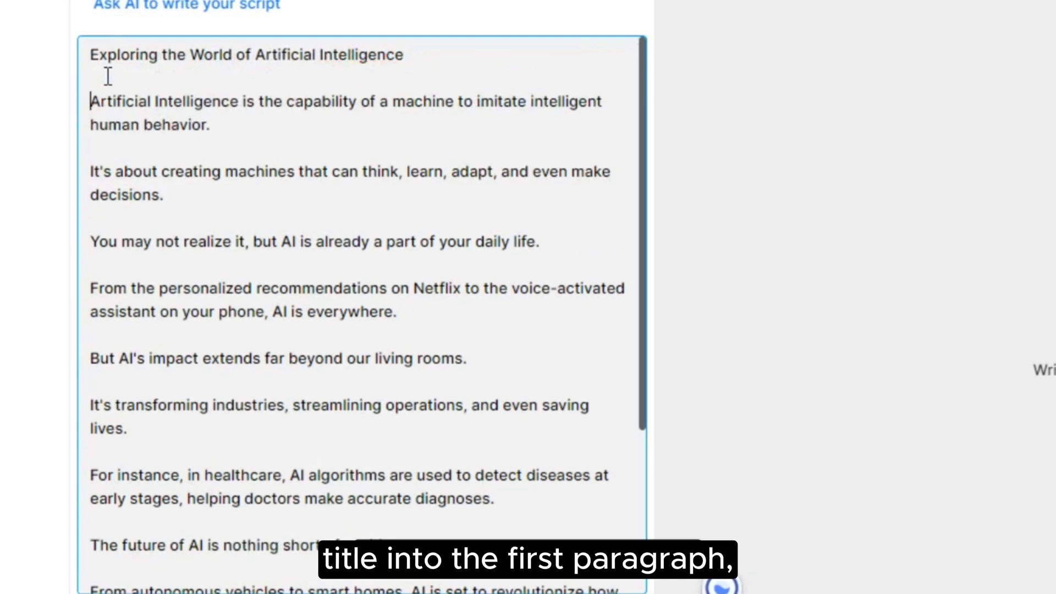
drag(415, 55, 68, 55)
click(407, 55)
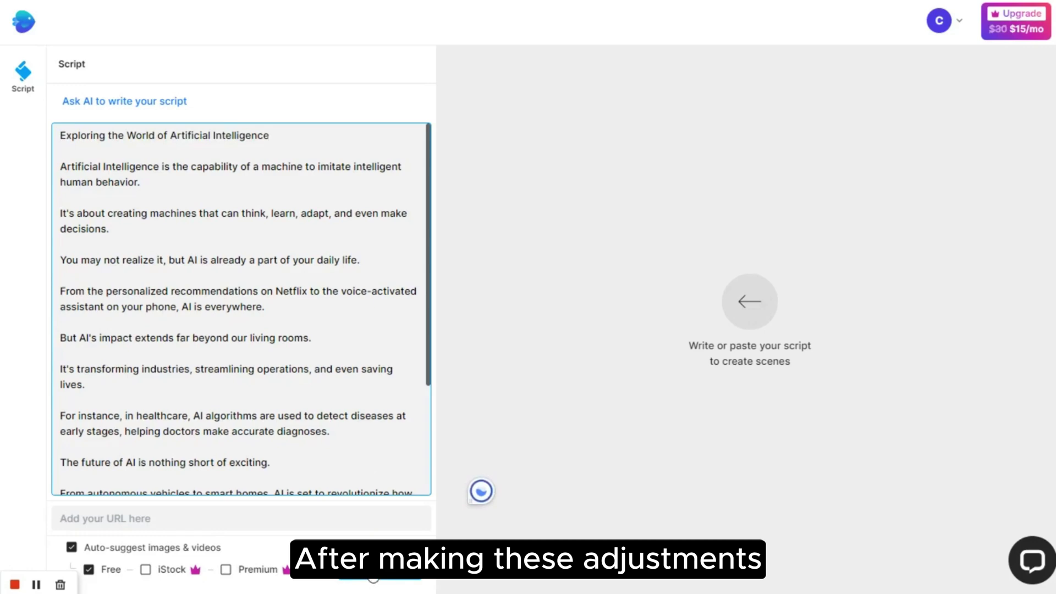
click(375, 575)
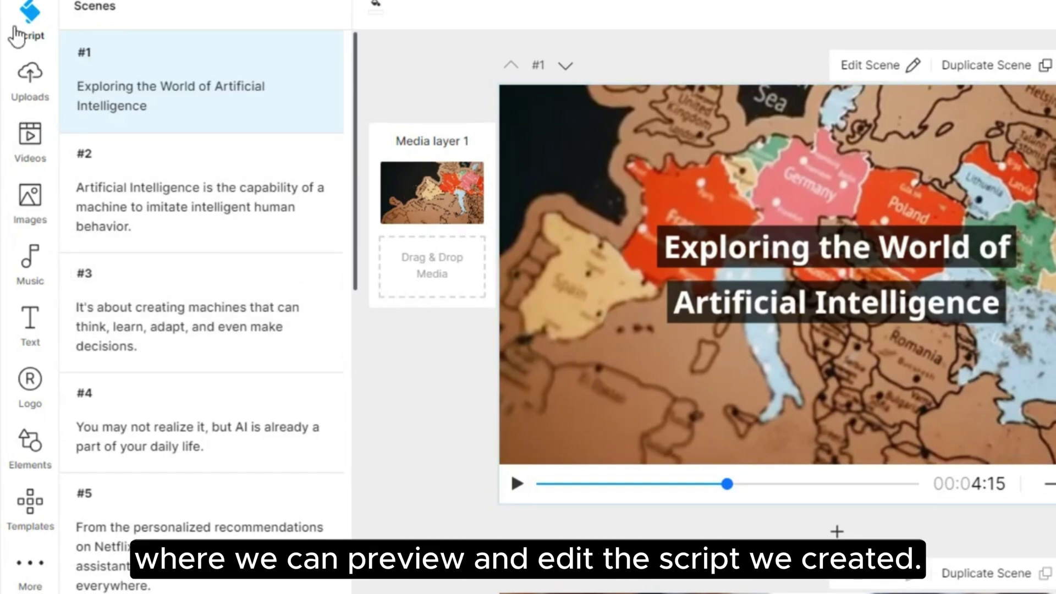
Look through the editor's upload, stock video, image, music and text tools.
click(27, 84)
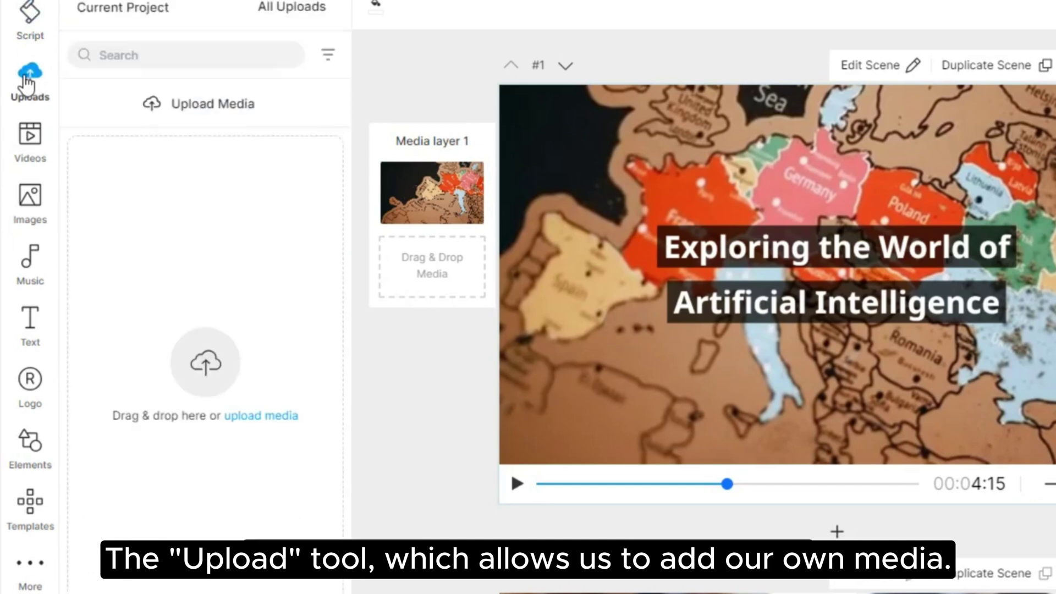
click(30, 143)
click(30, 201)
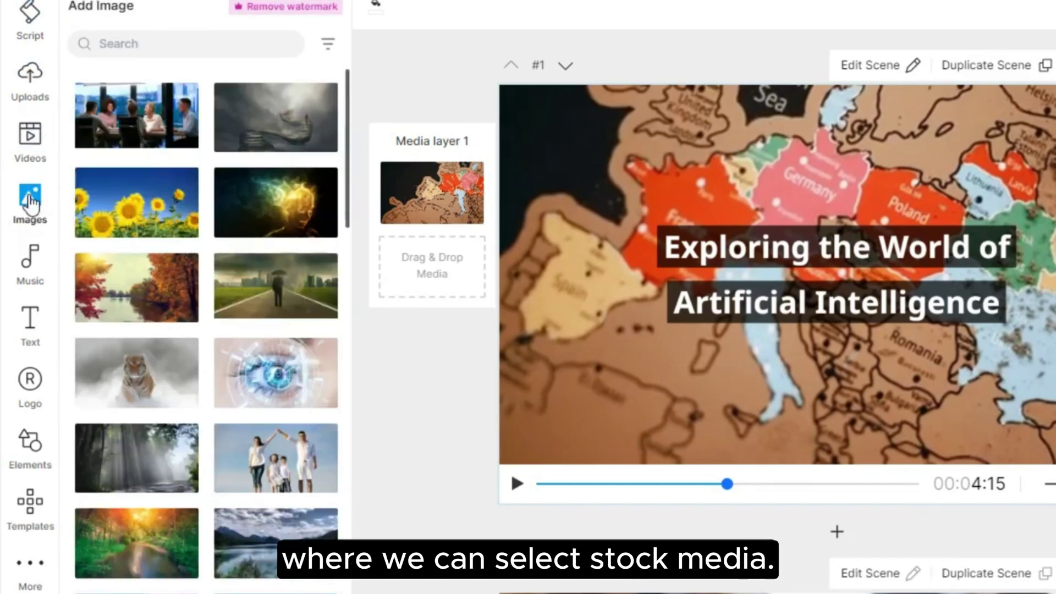
click(30, 259)
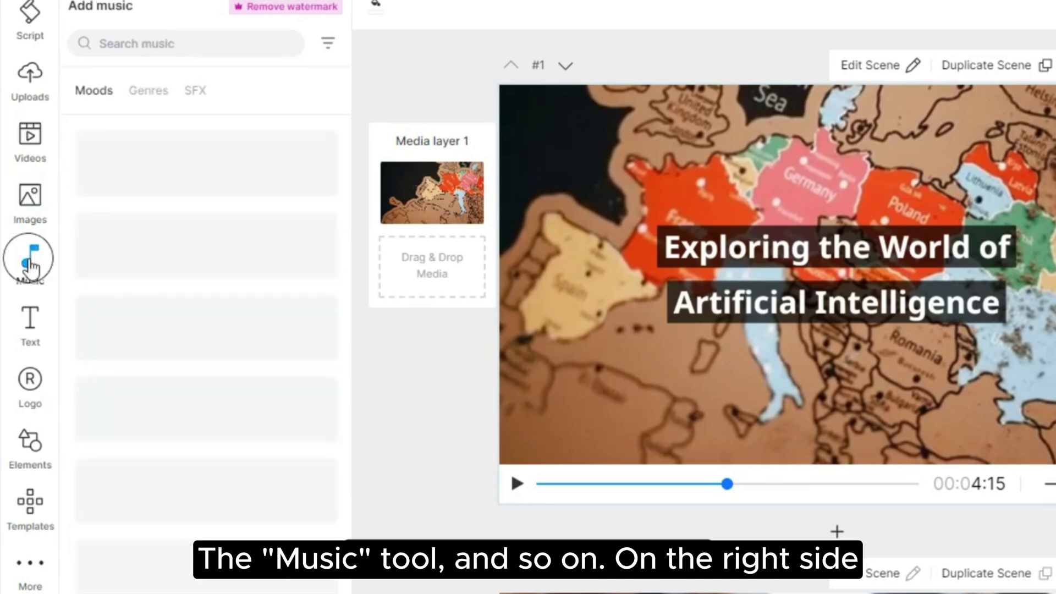
click(30, 329)
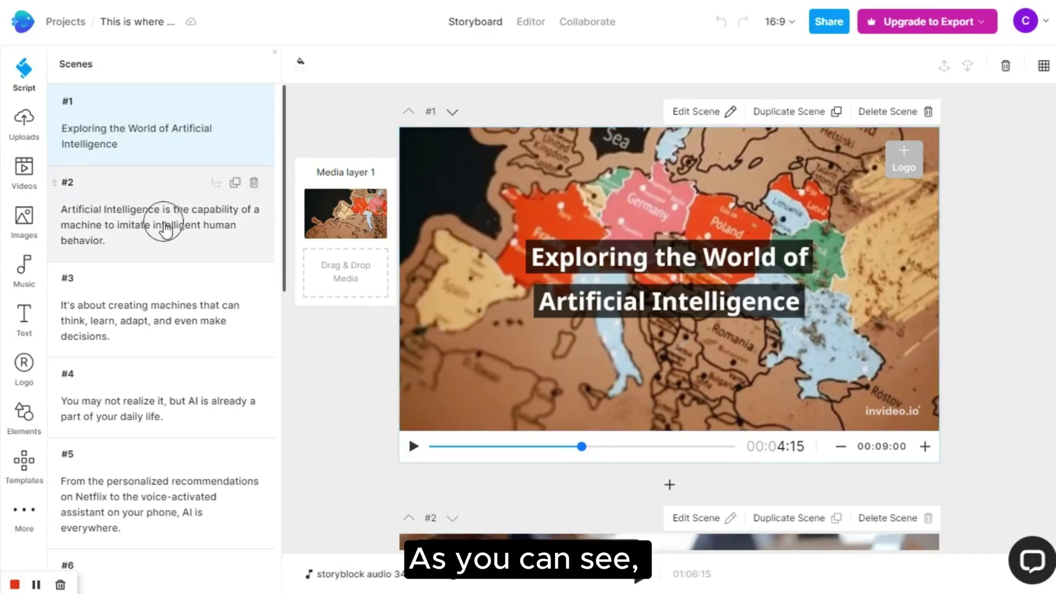
Review the automatically chosen media and captions of scenes 2 to 8 one after another.
click(164, 226)
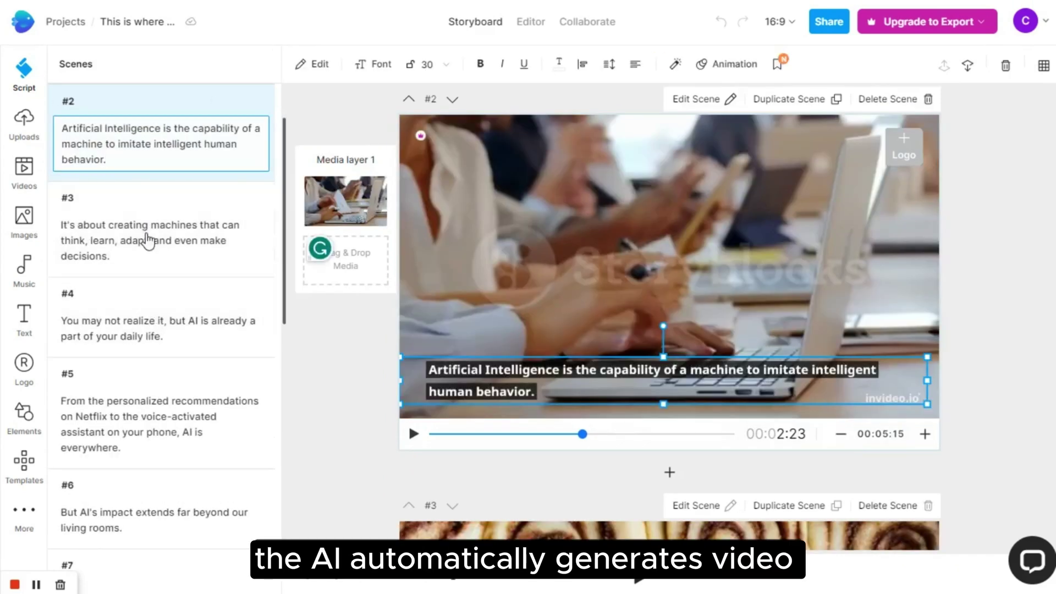
click(148, 240)
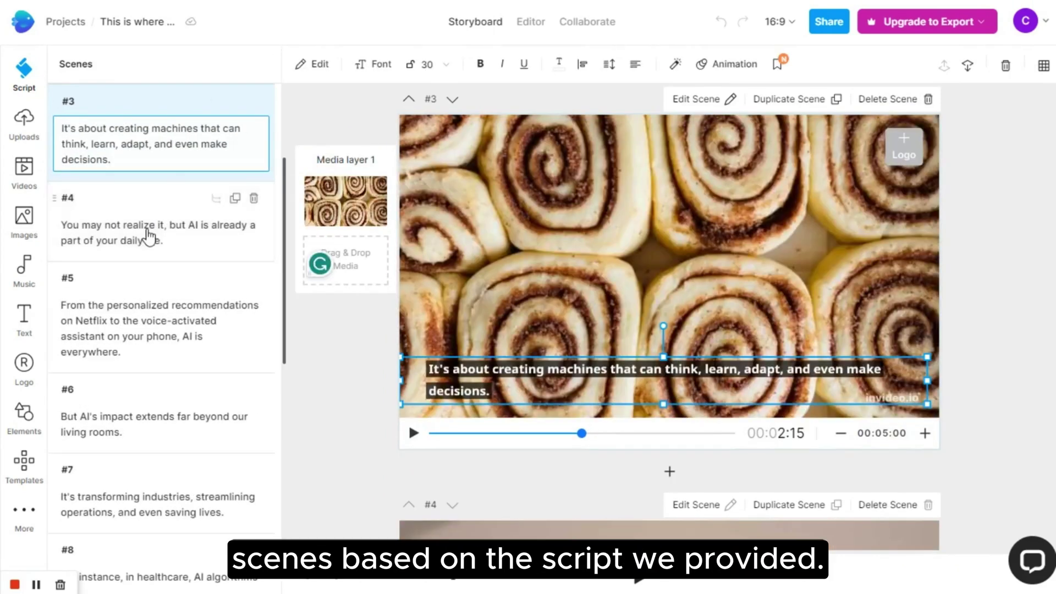
click(148, 236)
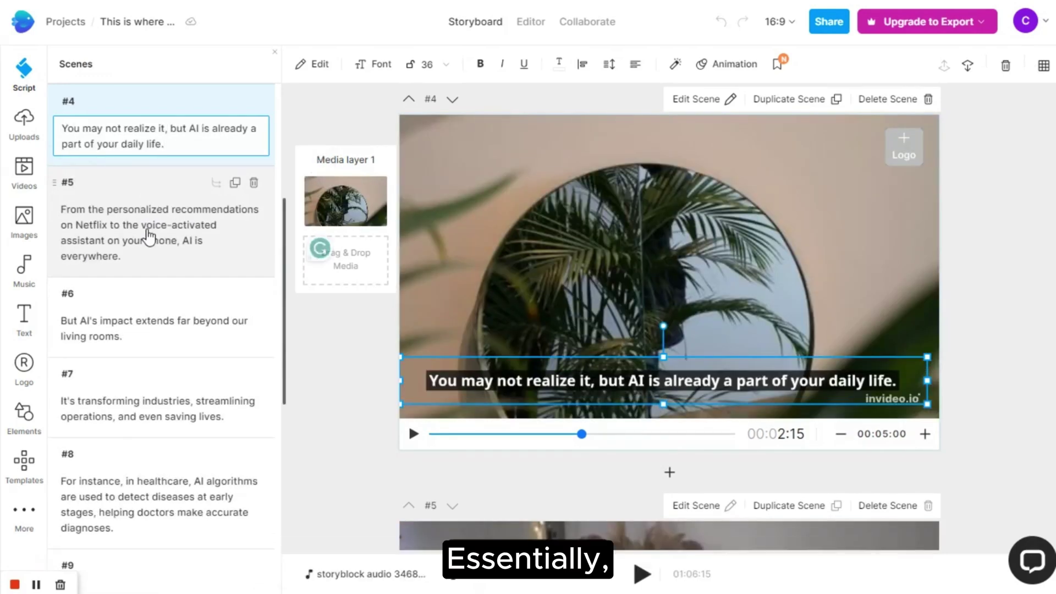
click(147, 235)
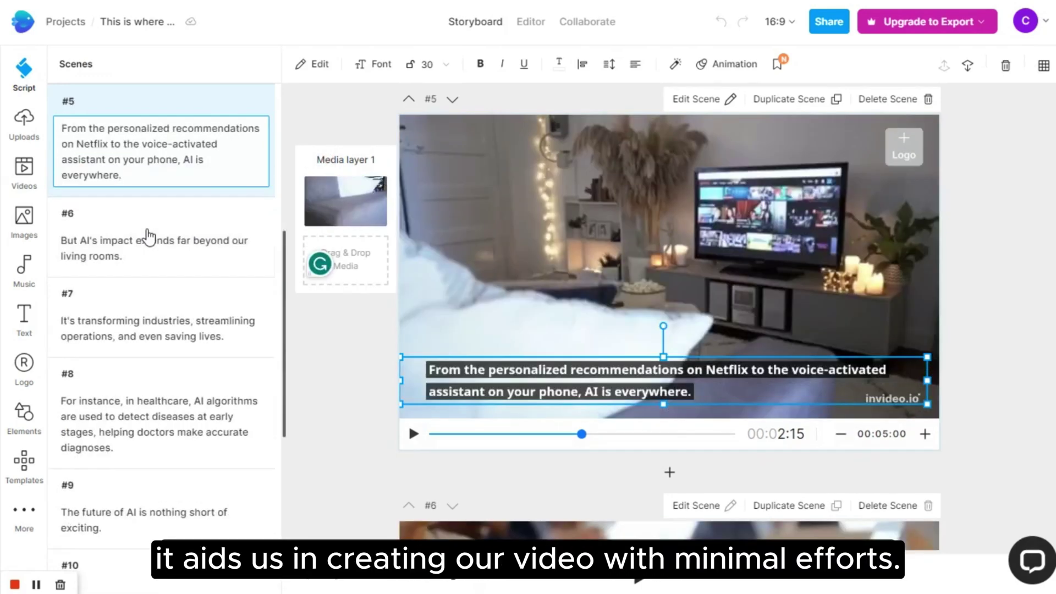
click(147, 235)
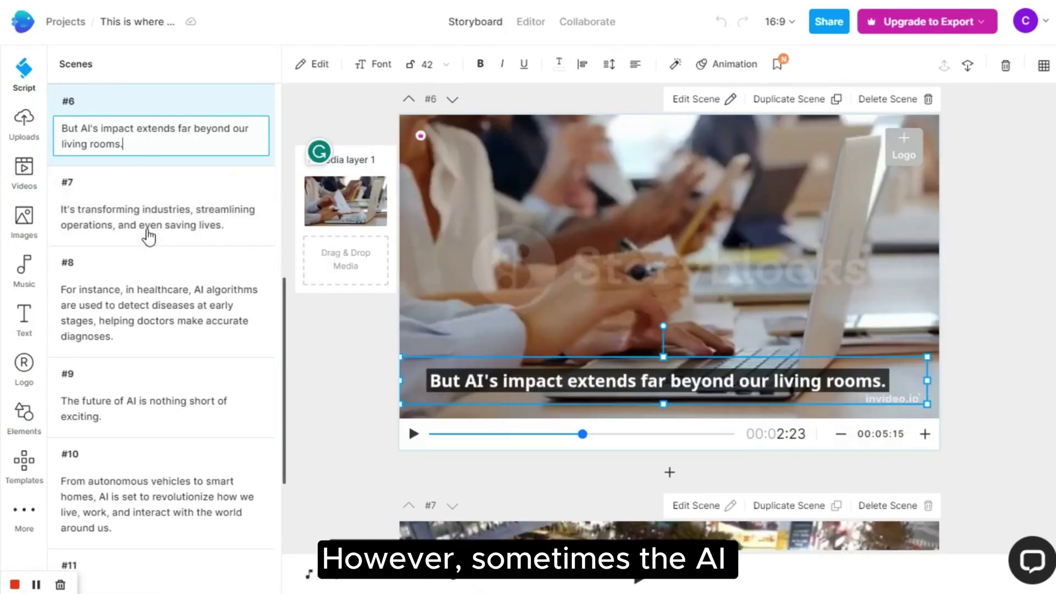
click(147, 236)
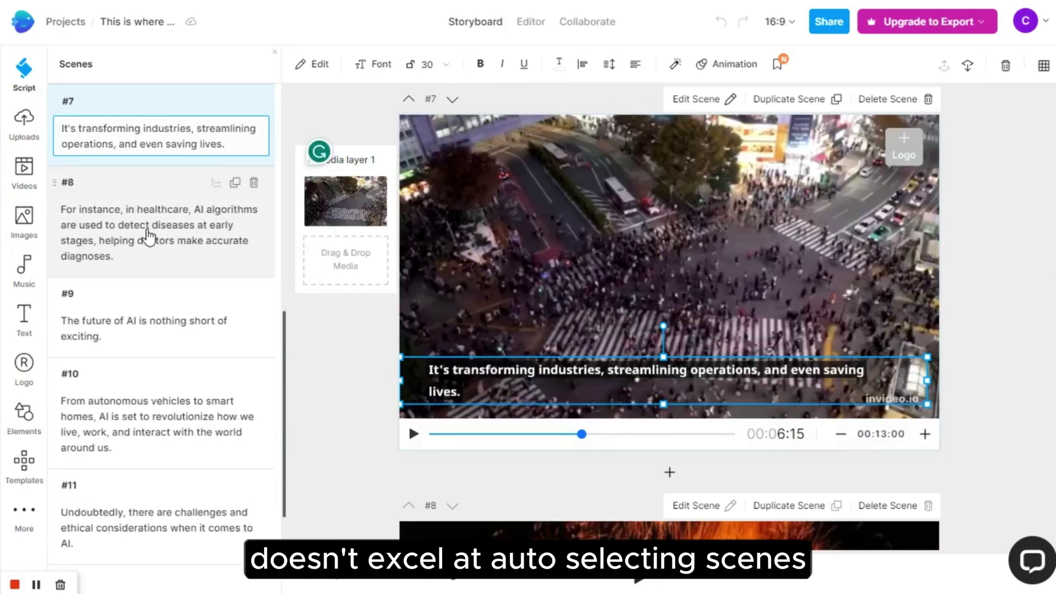
click(147, 236)
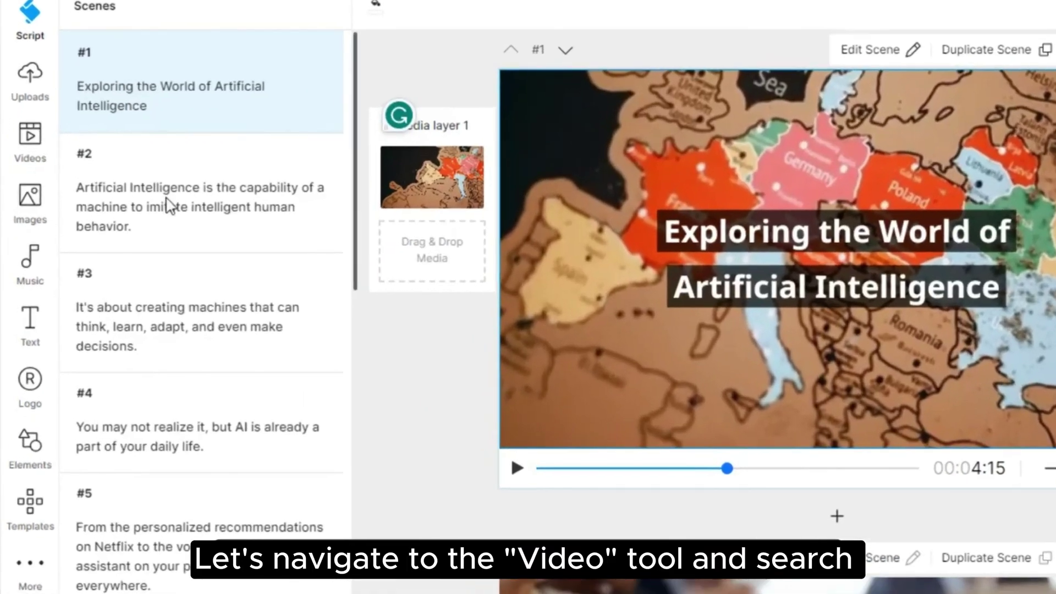
Search the stock videos for "Artificial Intelligence" to find footage for scene 1.
click(26, 162)
click(142, 47)
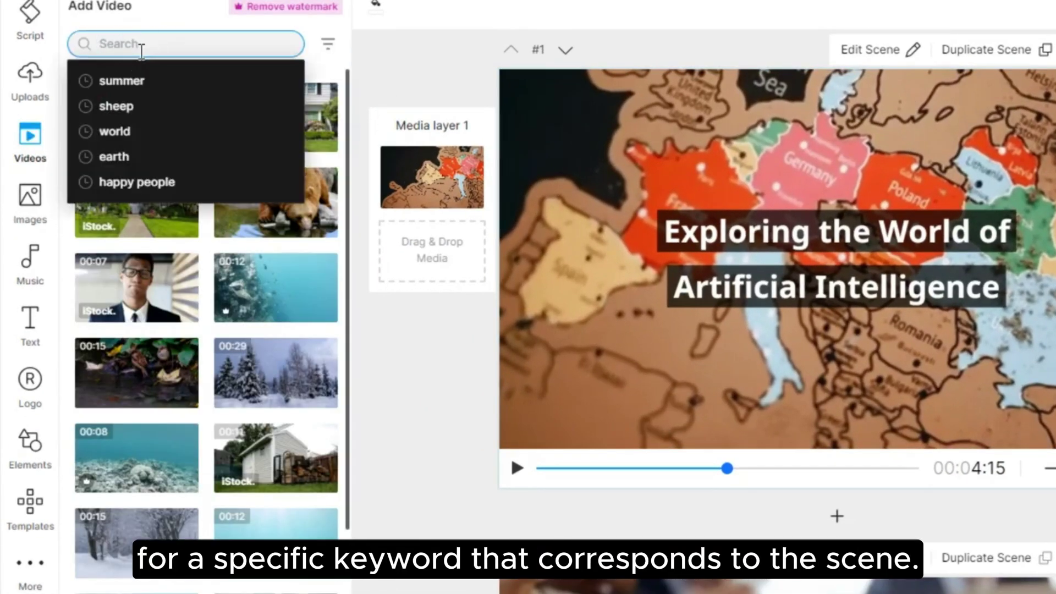
text(Ar)
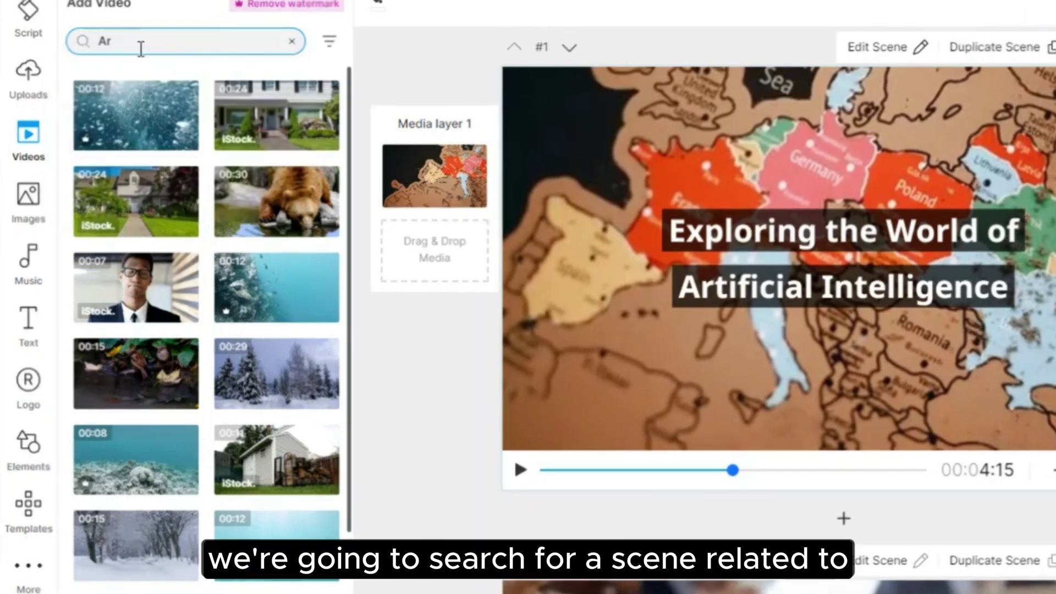
text(tificial Intelligence)
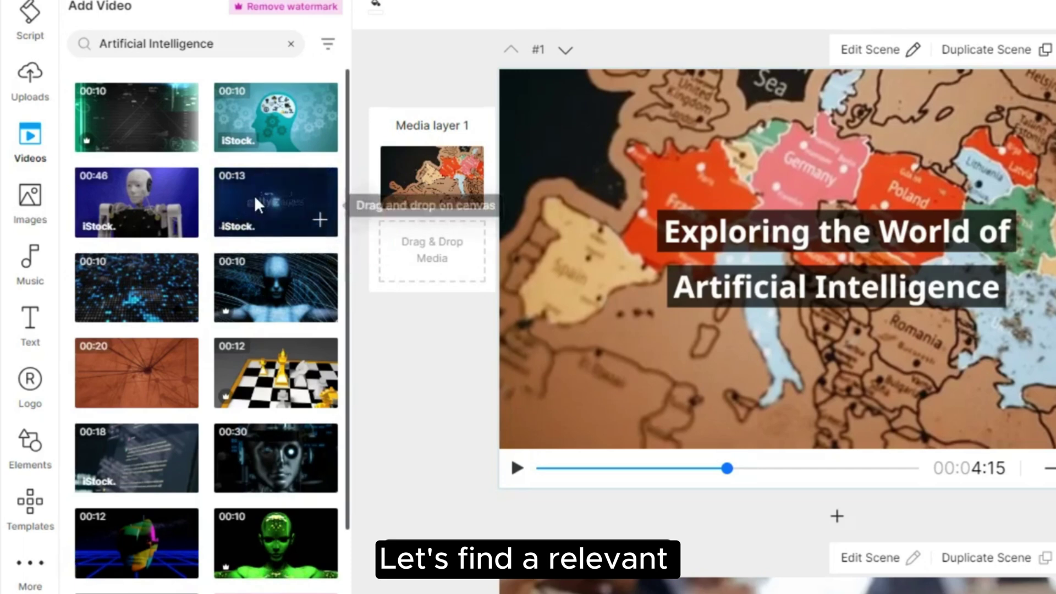
Try the blue network stock video in scene 1, and replace its media with the stock image of a hand holding a glowing AI symbol.
drag(255, 196, 408, 245)
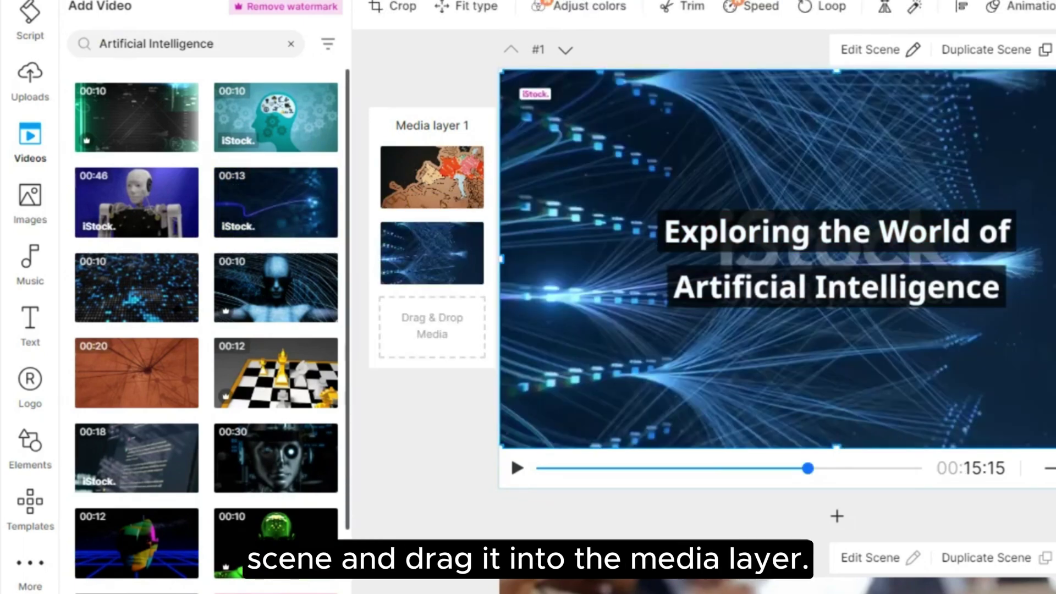
click(26, 203)
click(174, 45)
click(154, 80)
scroll(249, 390, down, 5)
drag(248, 390, 384, 249)
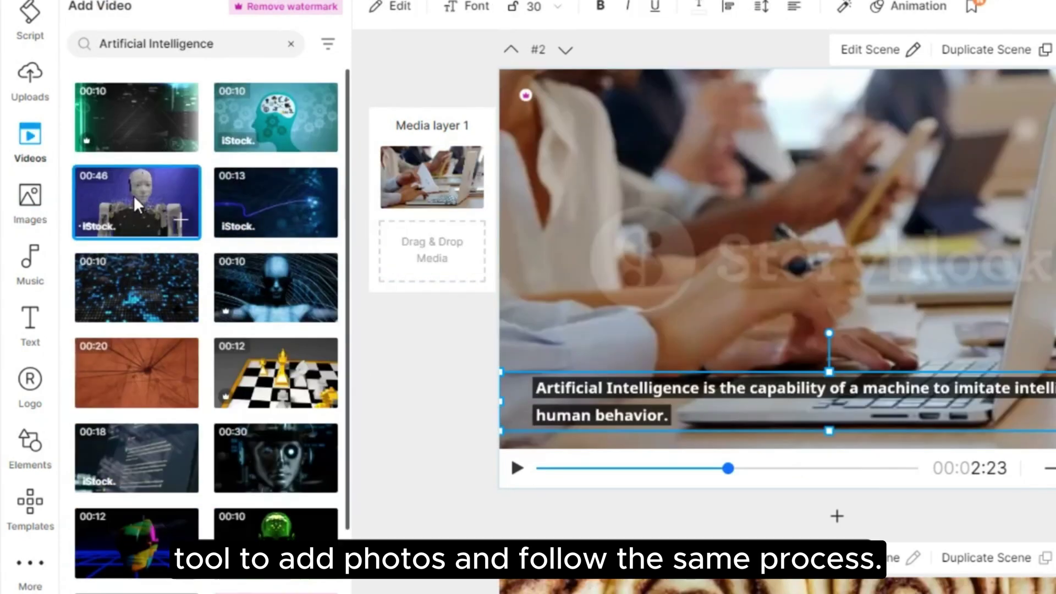
Replace scene 2's media with the 46-second iStock video of a white humanoid robot.
drag(133, 195, 321, 250)
drag(412, 254, 404, 252)
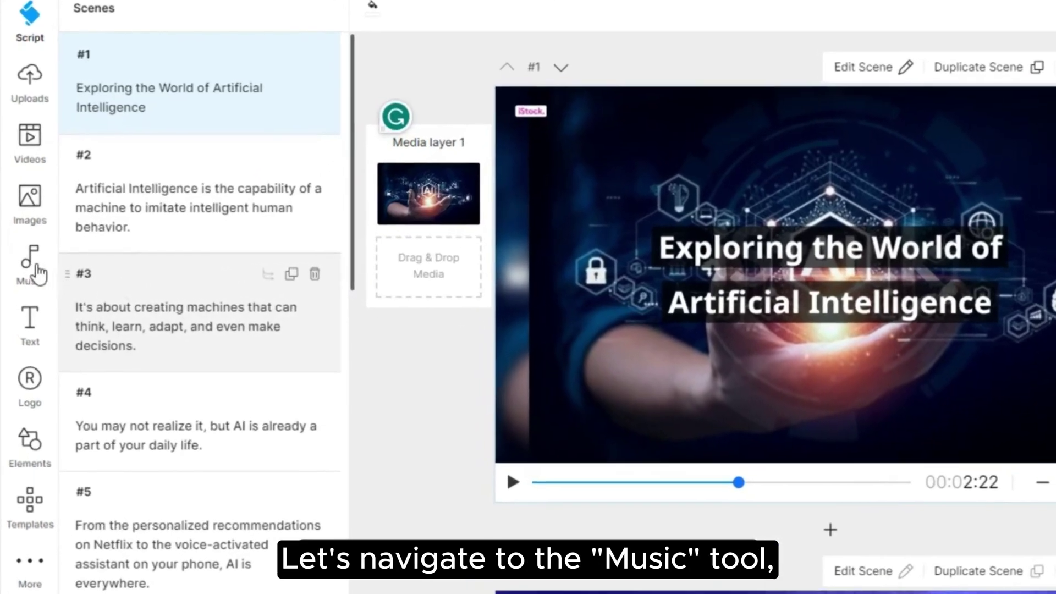
Sample several tracks of the Relaxing mood and add "Ready for the daylight (no vocal)" as background music.
click(27, 271)
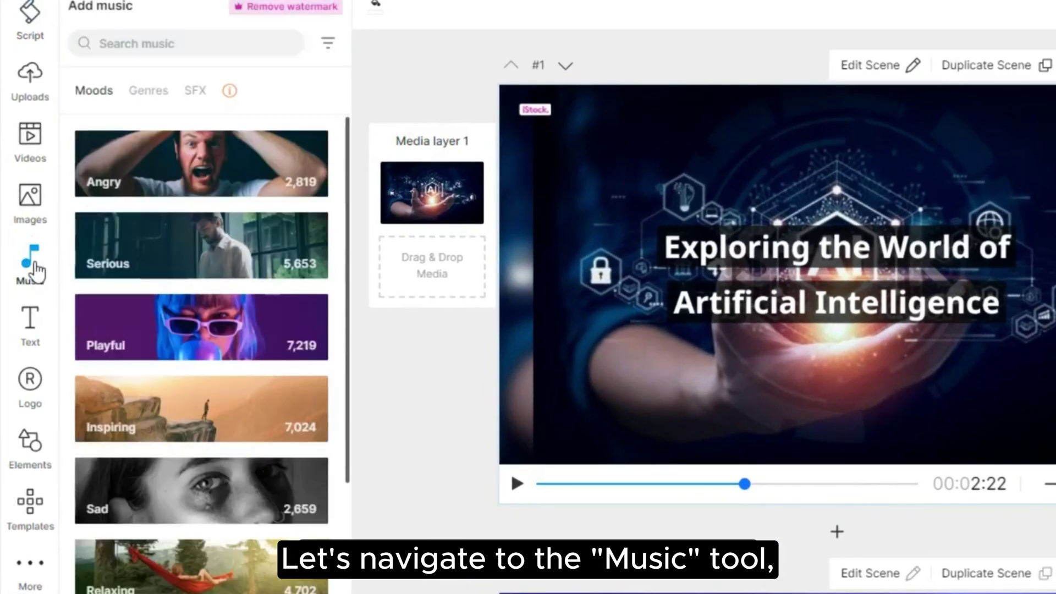
scroll(189, 275, down, 5)
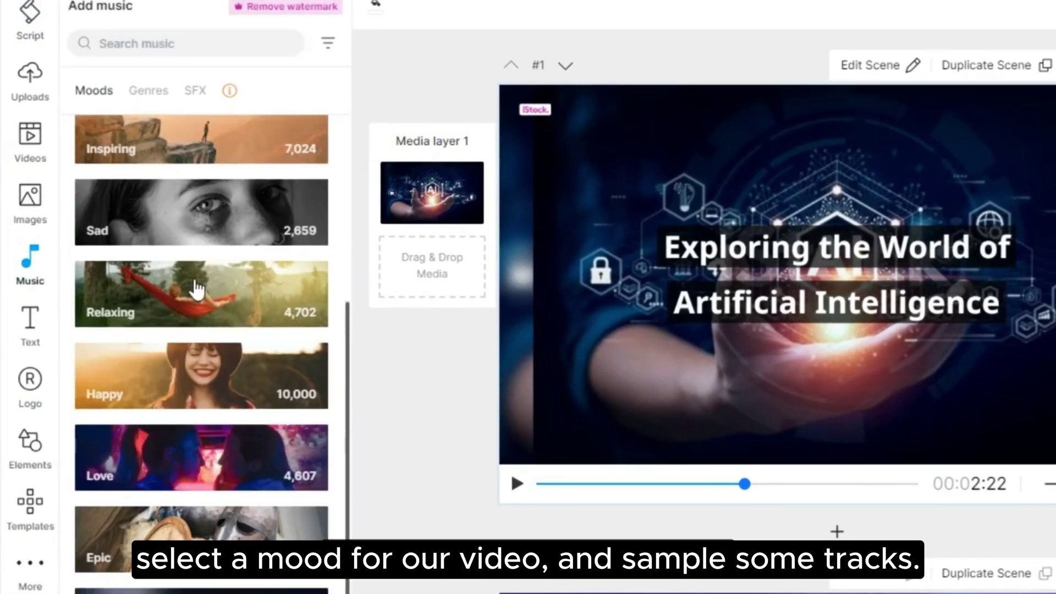
click(196, 286)
click(90, 129)
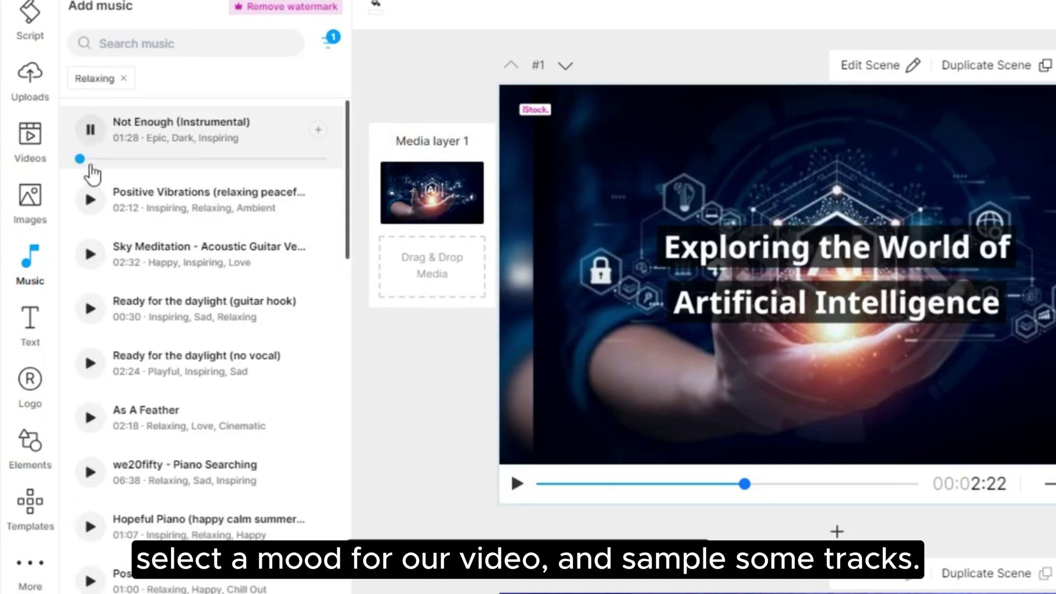
click(90, 255)
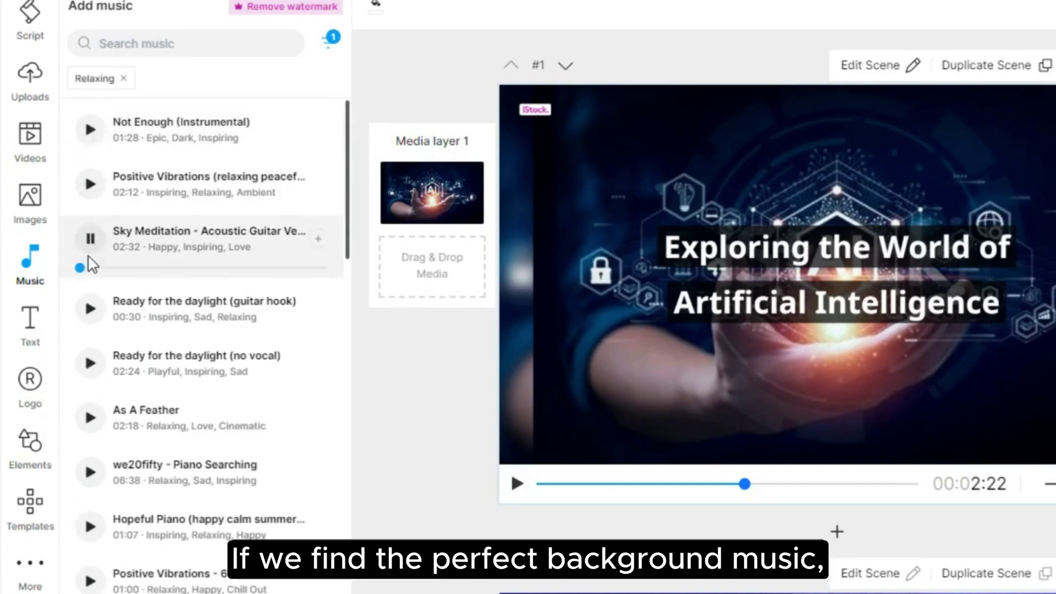
click(89, 364)
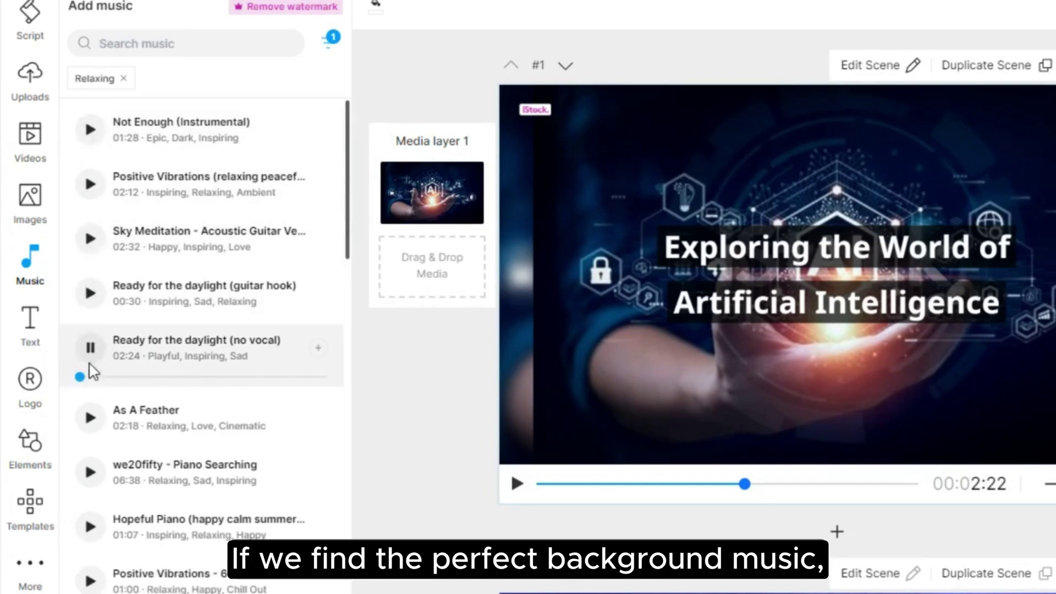
click(319, 349)
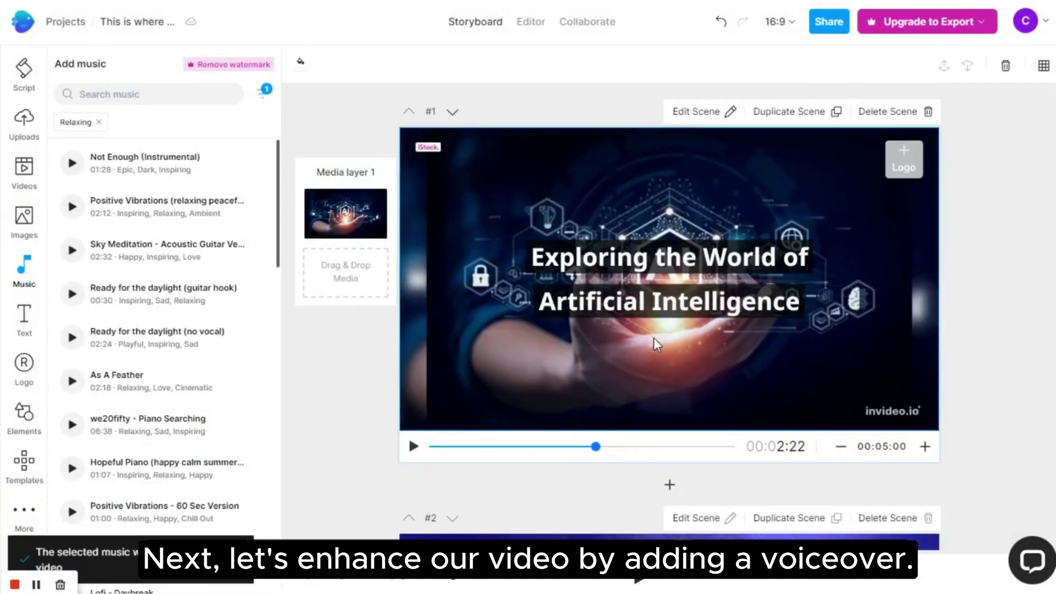
Set up an automated text voiceover for the title scene in the Editor view, with type Realistic (New) and language US English.
click(531, 24)
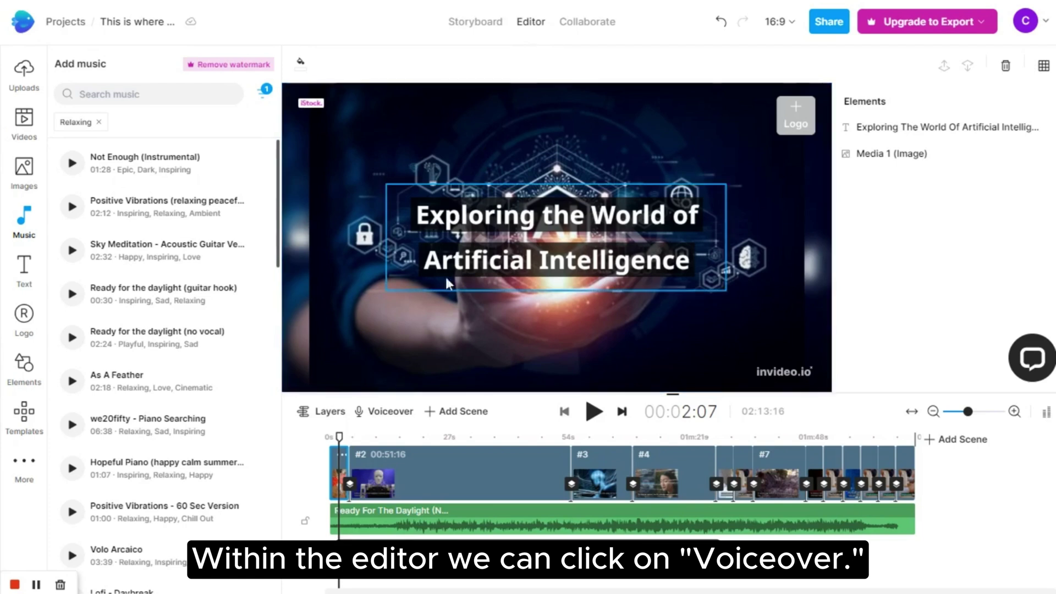
click(392, 413)
click(420, 443)
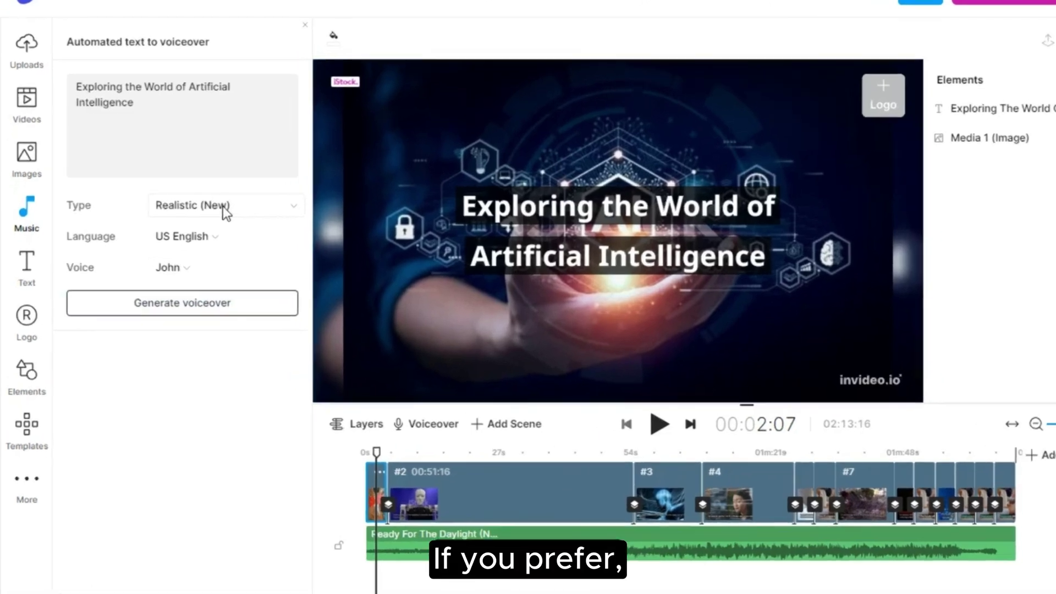
click(202, 219)
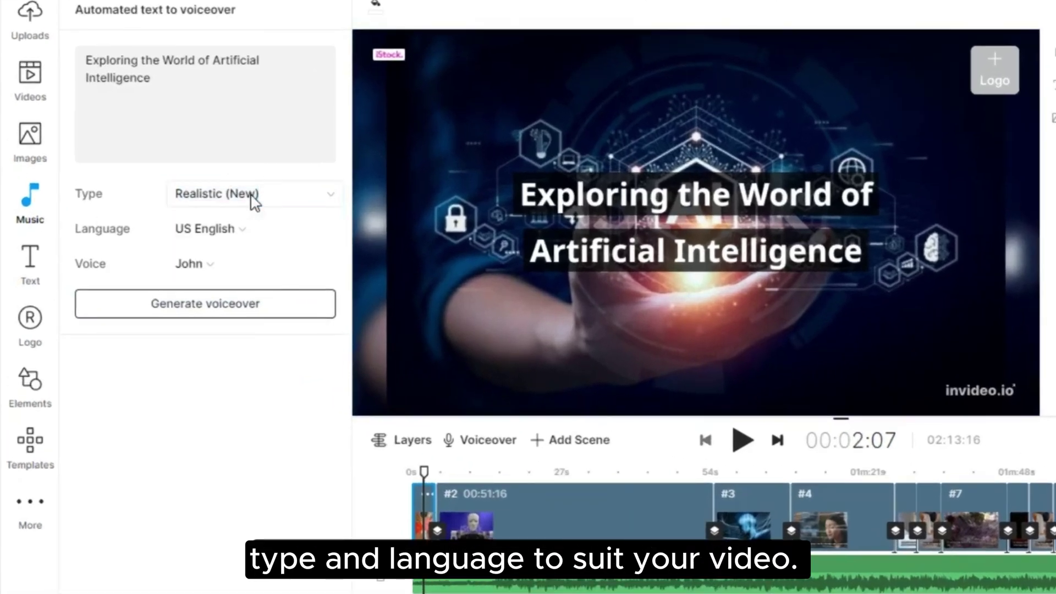
click(231, 238)
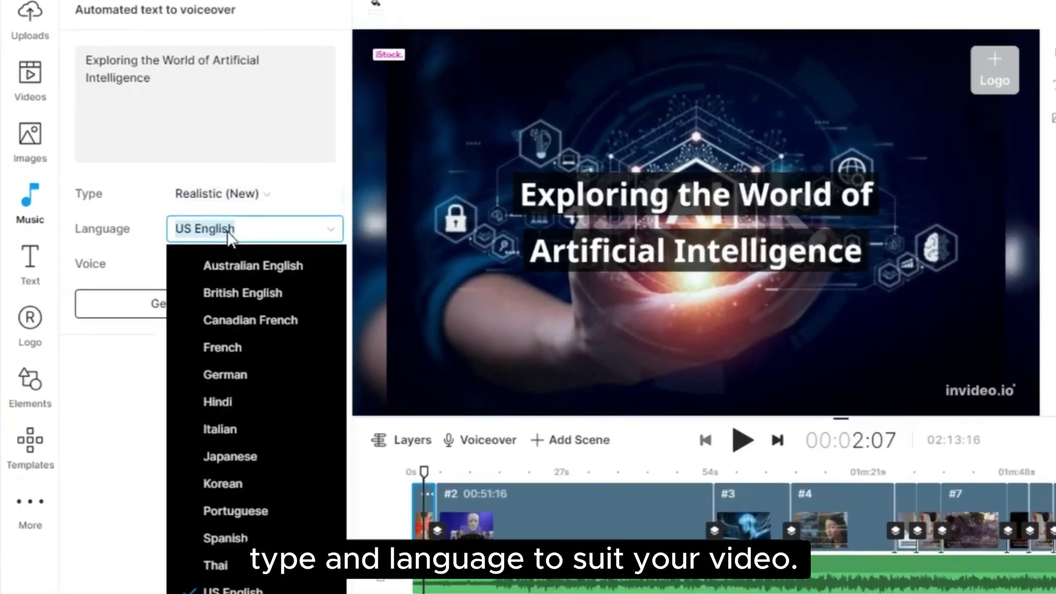
click(231, 591)
Listen to the sample voices John, Sophie, Madison and Maxwell for the voiceover.
click(195, 266)
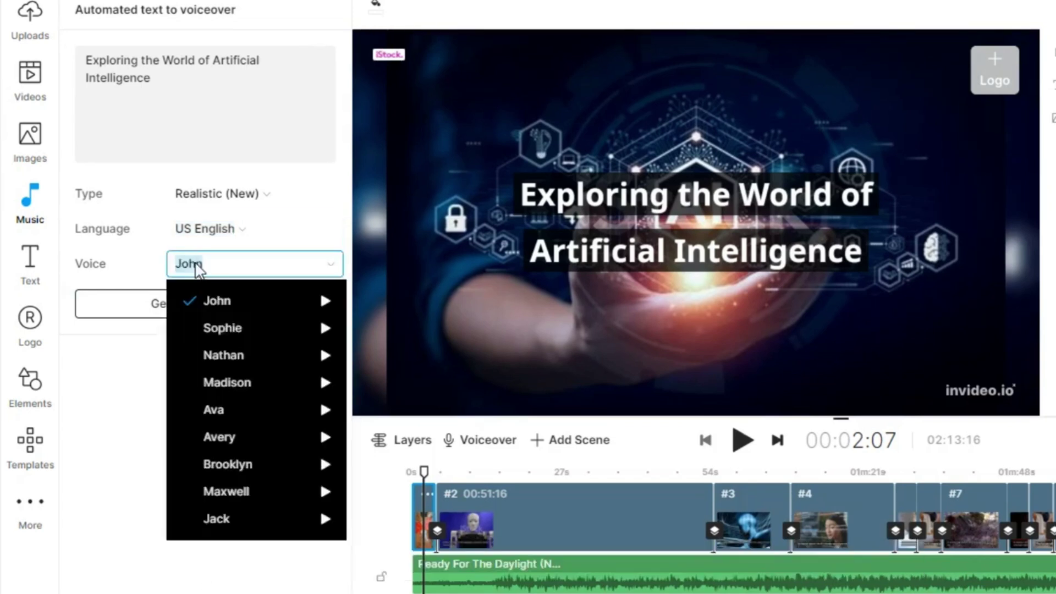
click(327, 301)
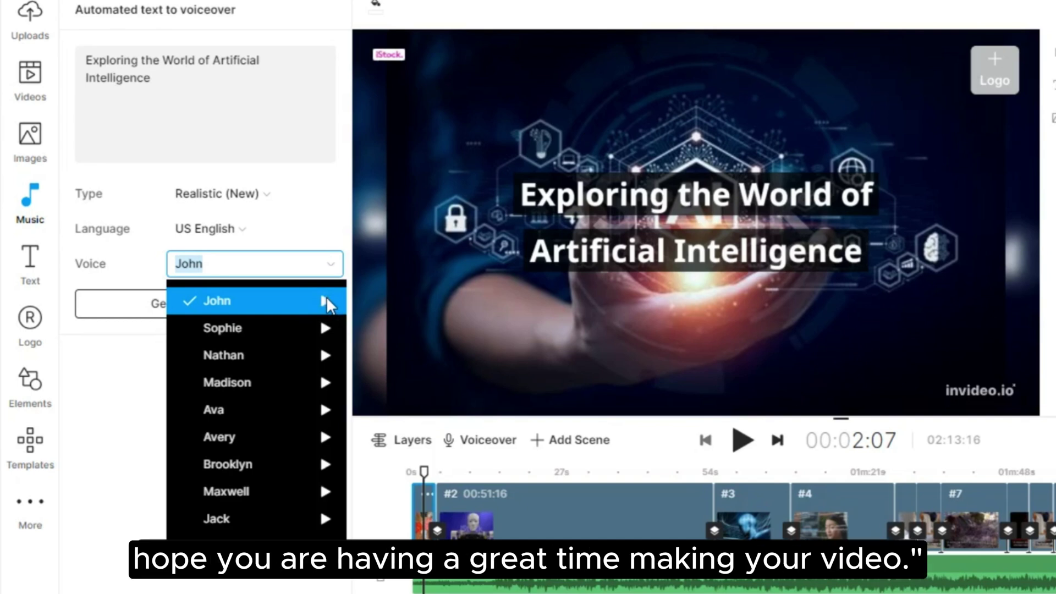
click(326, 328)
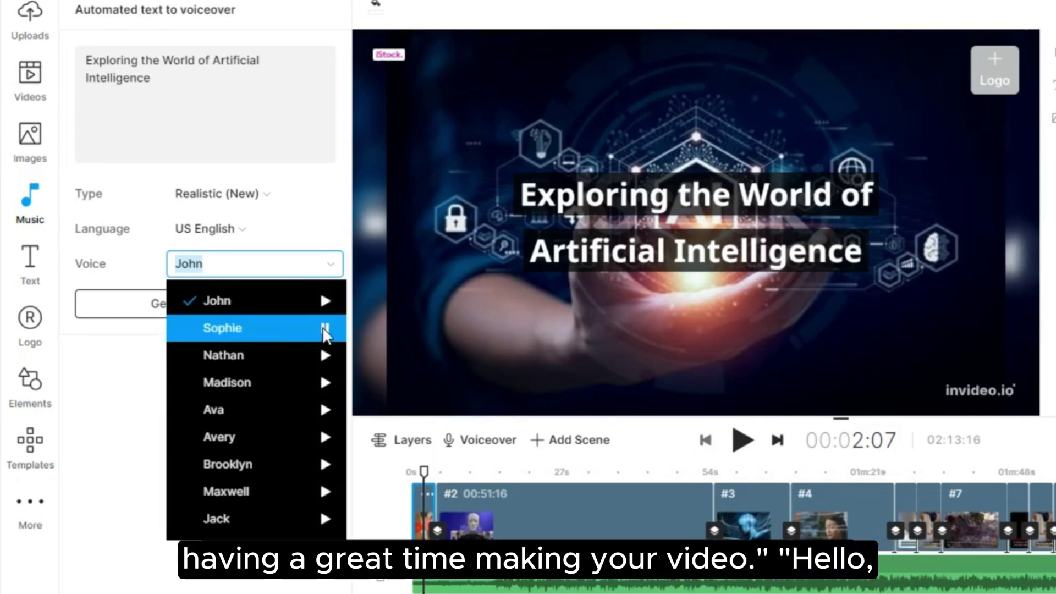
click(325, 383)
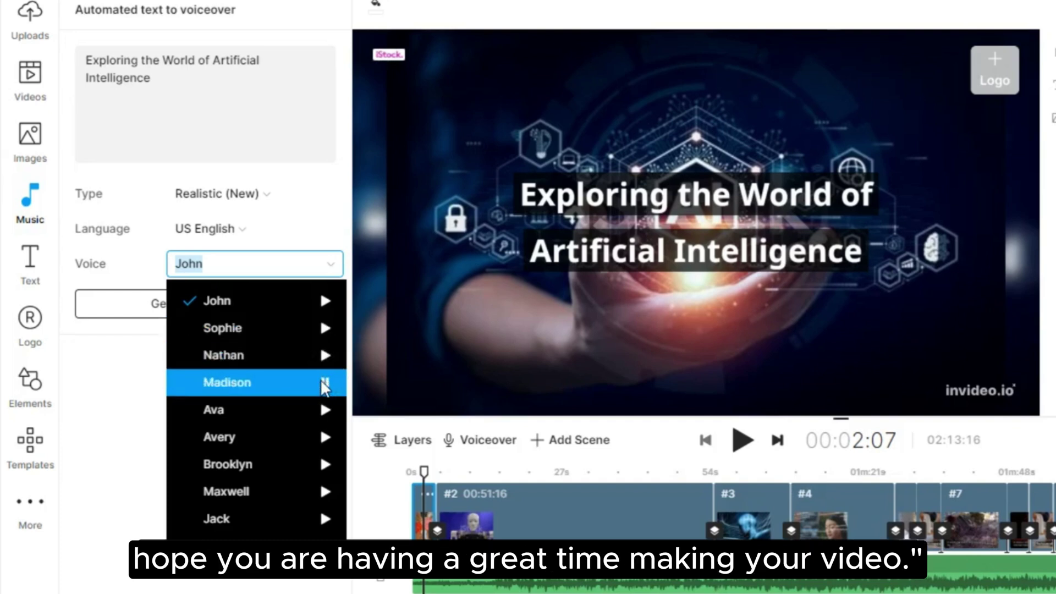
click(325, 491)
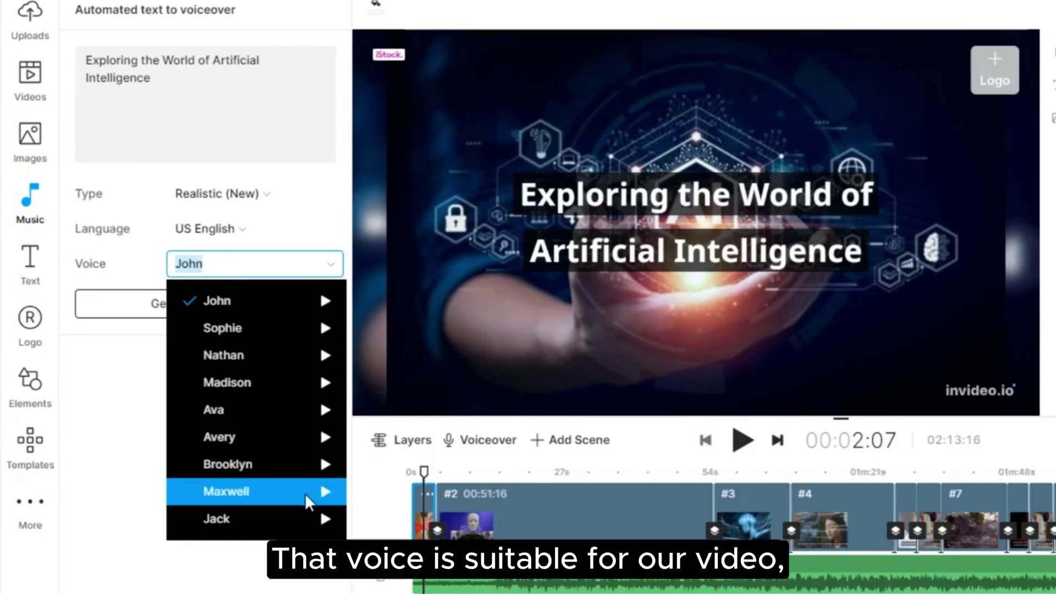
Generate the voiceover with the Maxwell voice and add it to all scenes.
click(265, 493)
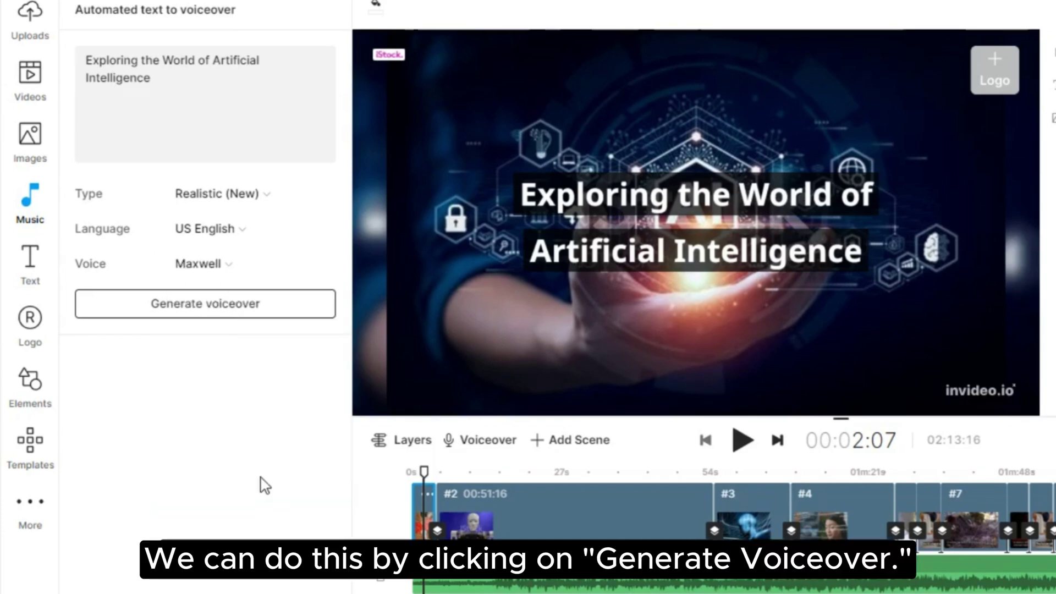
click(197, 306)
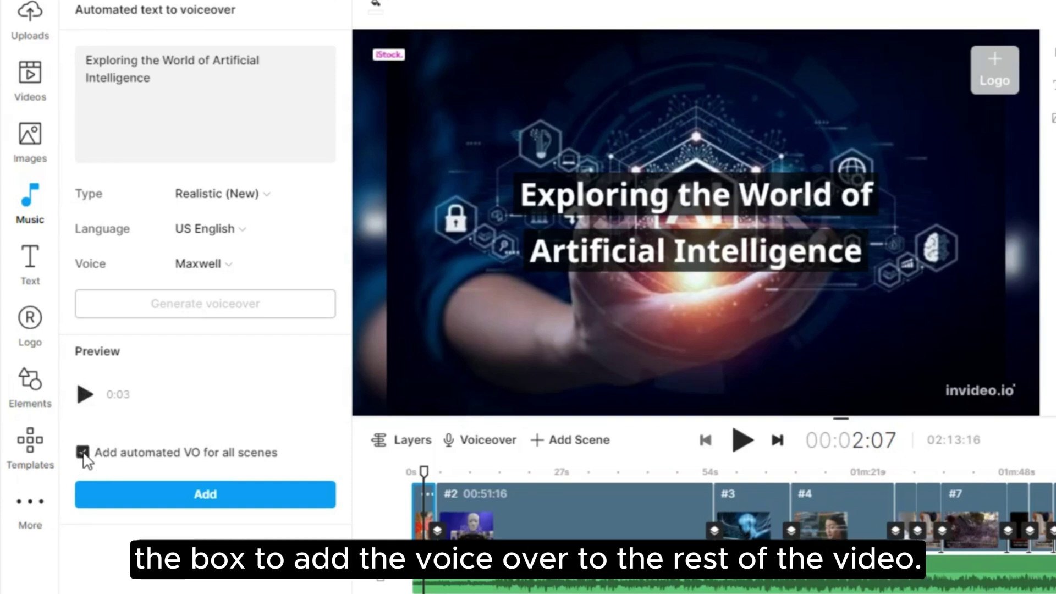
click(186, 495)
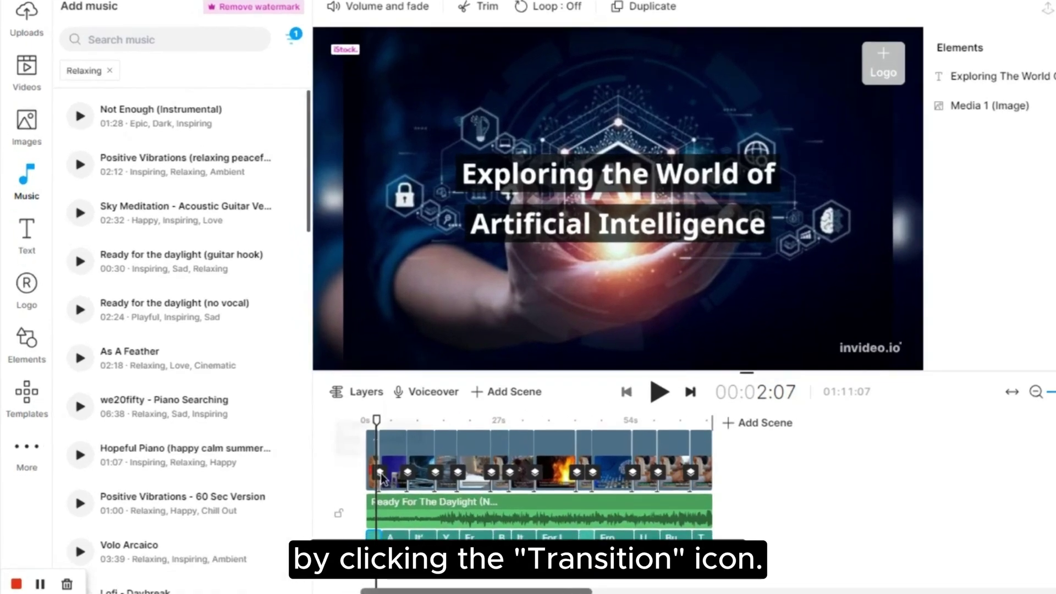
Set the transition after the first scene to Fade and apply it to all scenes.
click(343, 487)
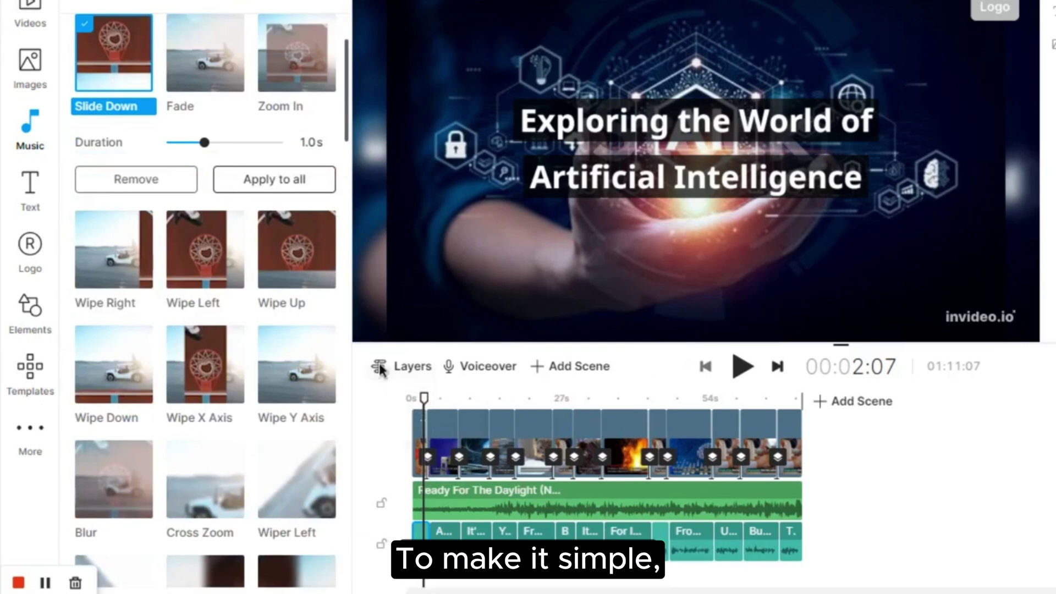
click(219, 65)
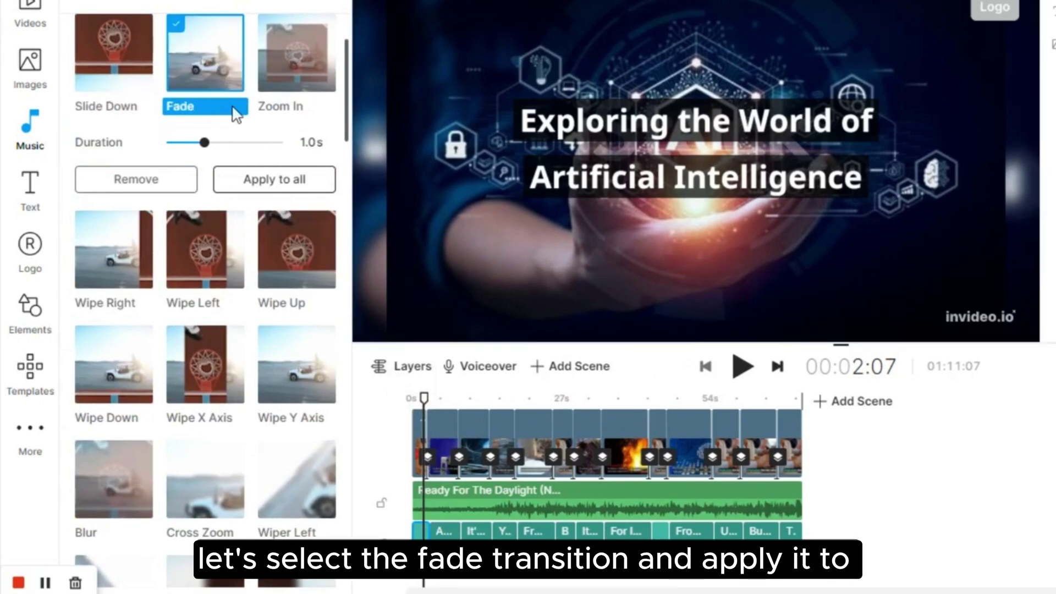
click(270, 192)
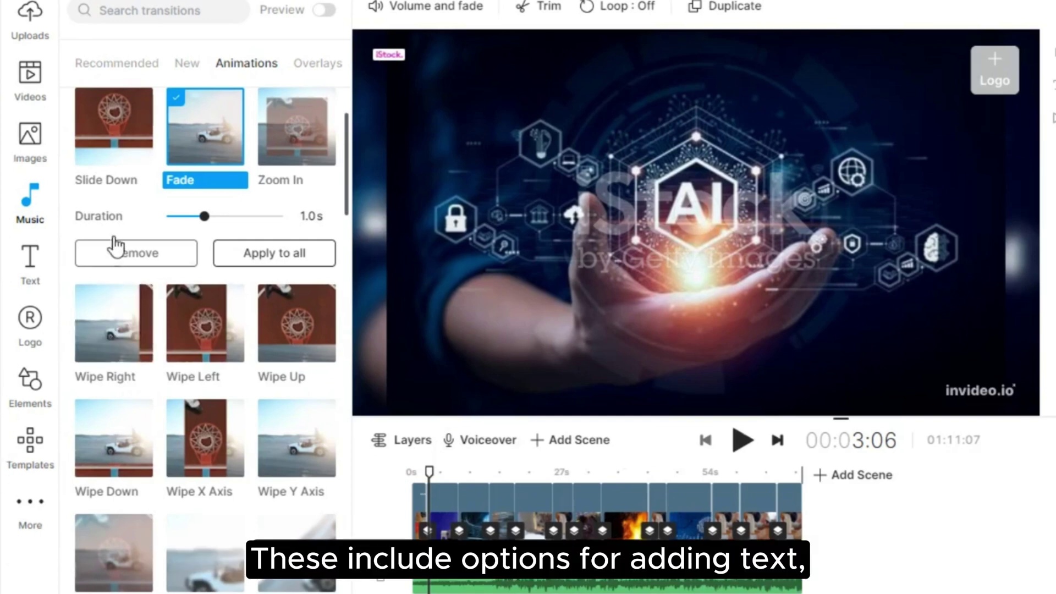
Look through the tools for adding text, a logo and elements.
click(30, 268)
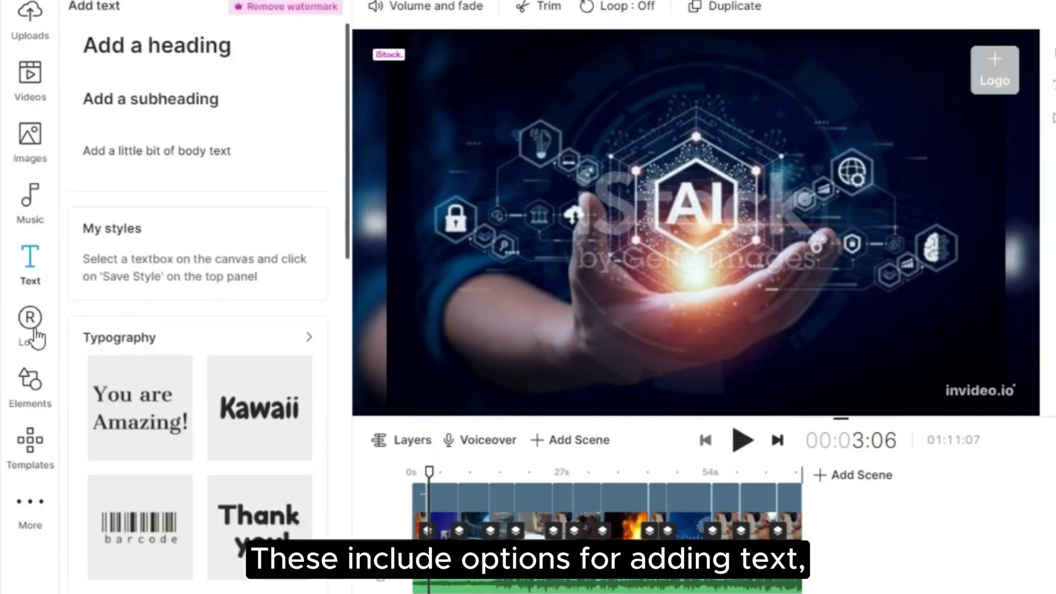
click(32, 329)
click(28, 392)
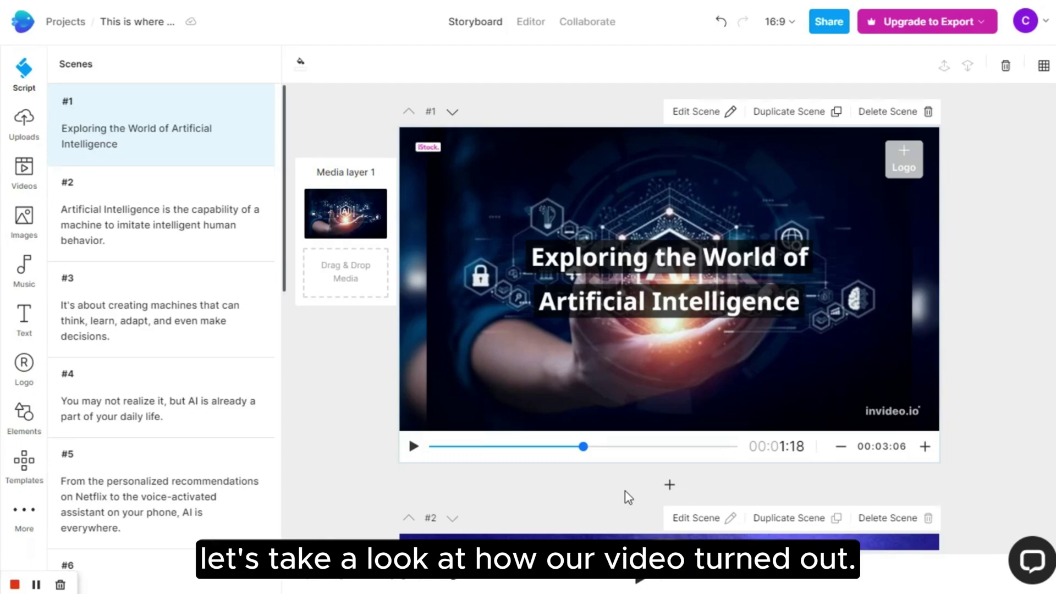
Play the full preview of the finished video from the storyboard.
click(640, 575)
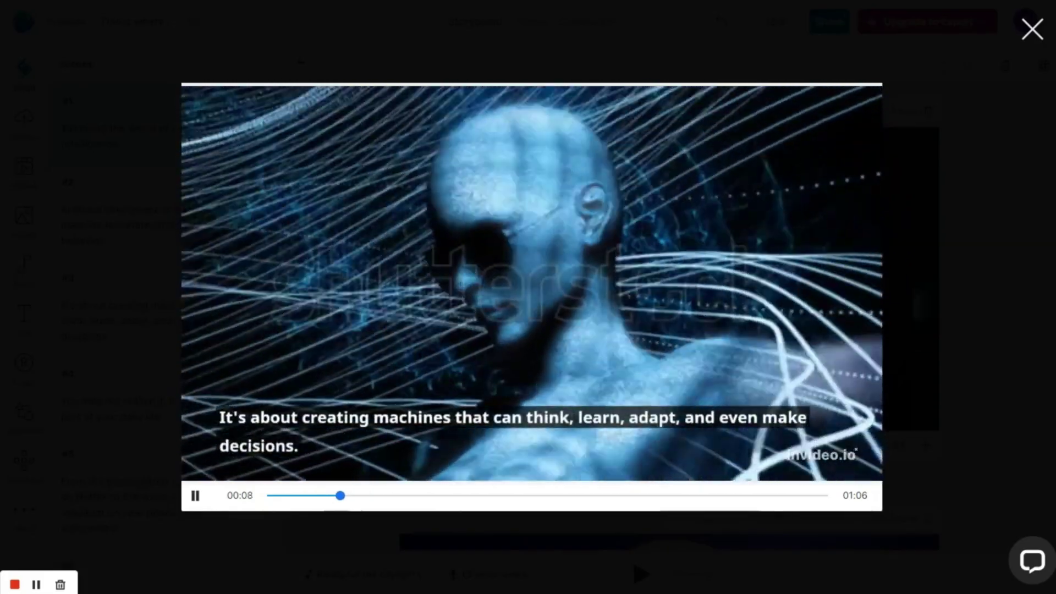
click(633, 560)
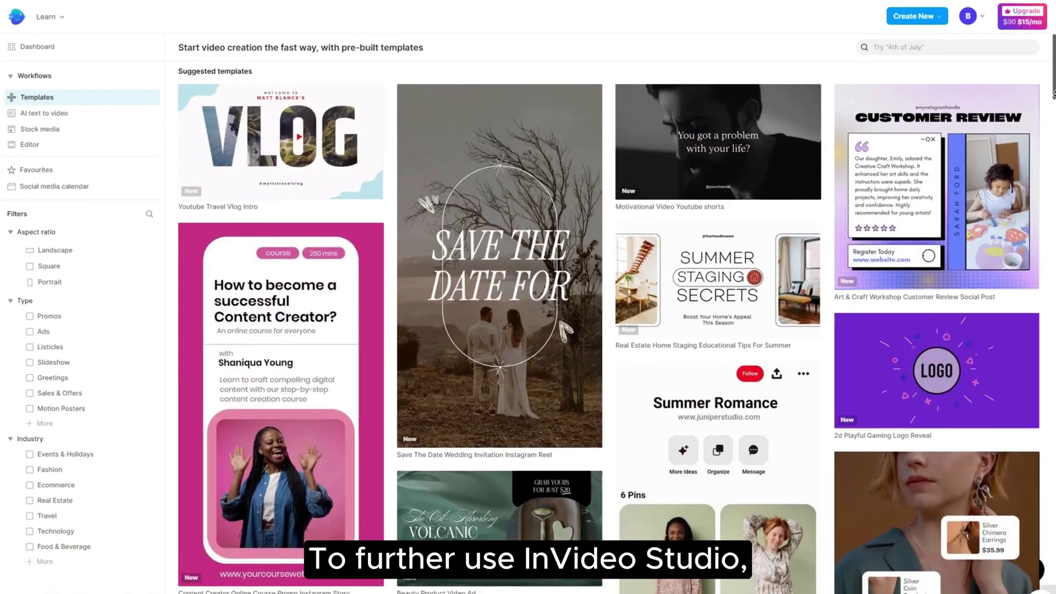
Browse the suggested pre-built video templates and the suggested stock media library.
scroll(608, 324, down, 3)
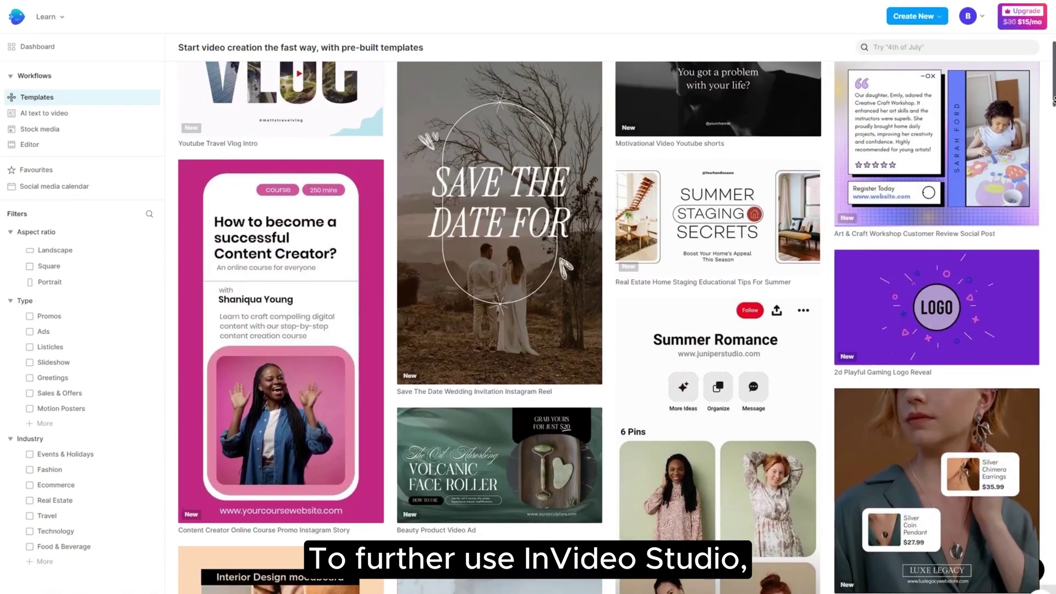
scroll(608, 324, down, 3)
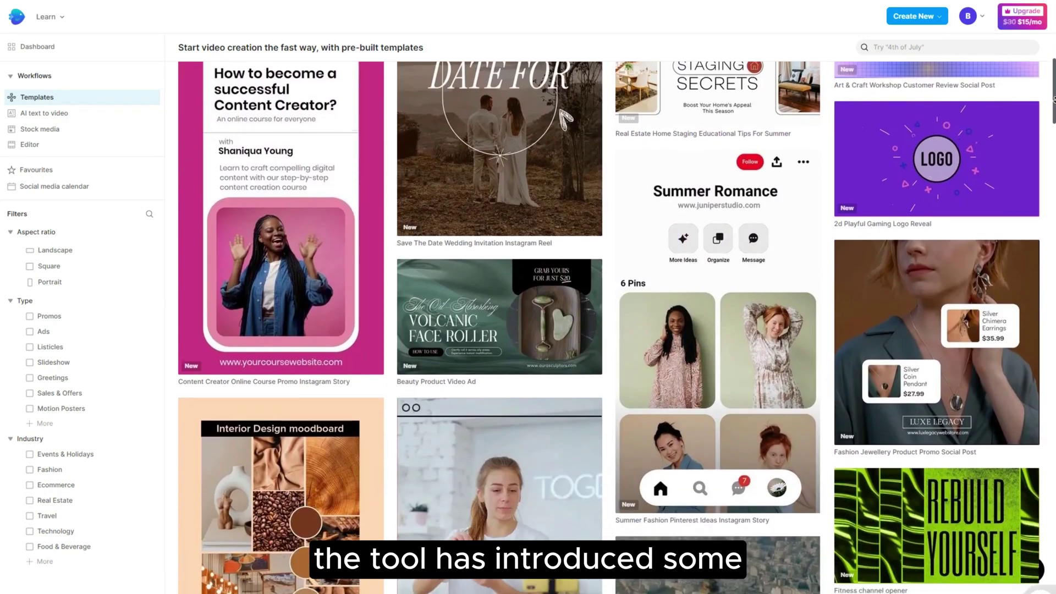
scroll(608, 325, down, 3)
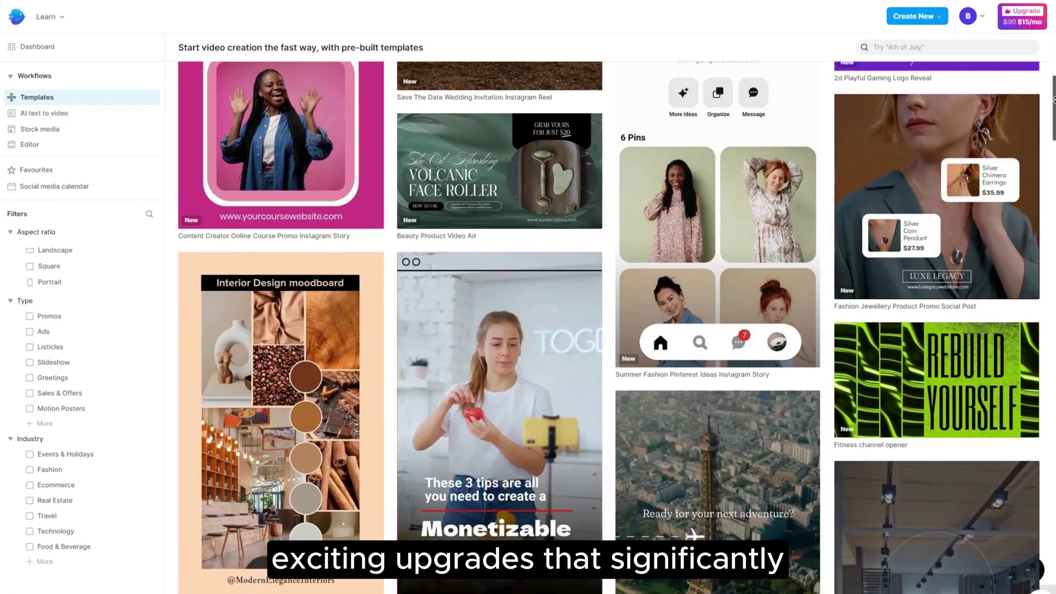
scroll(608, 325, down, 3)
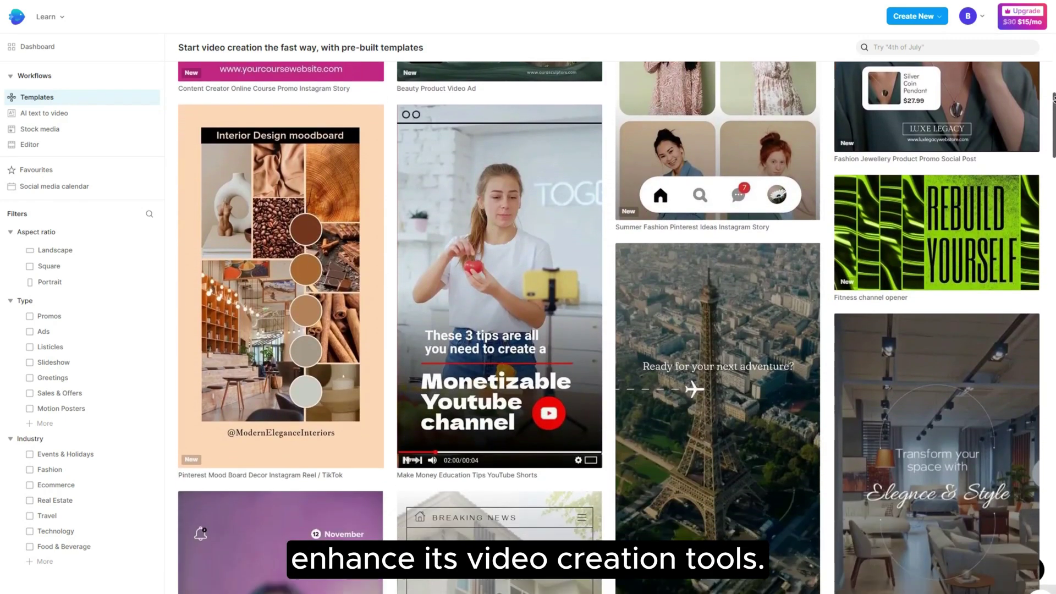
scroll(608, 325, down, 3)
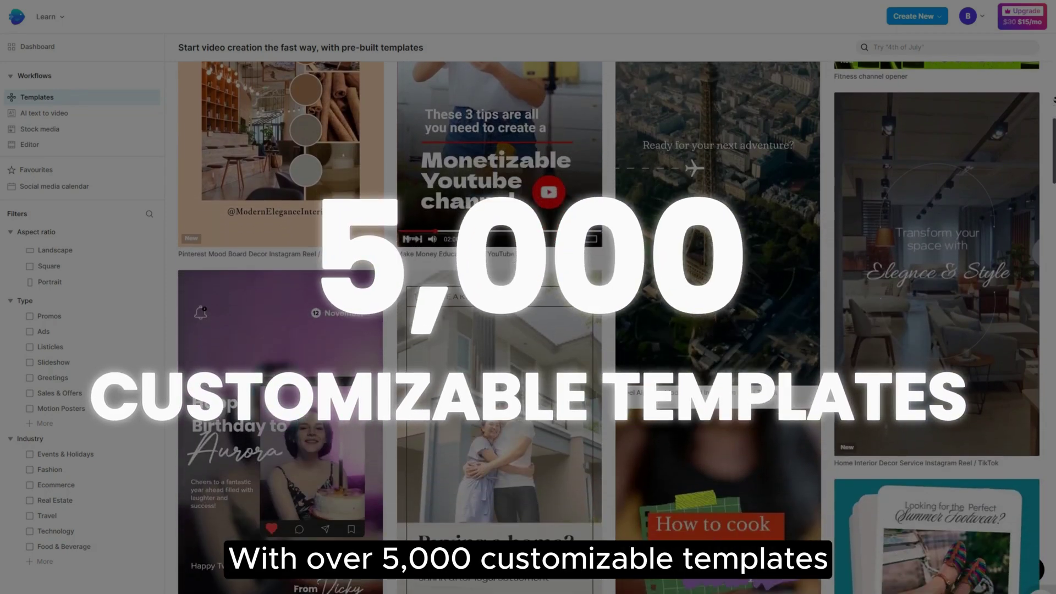
scroll(608, 324, down, 2)
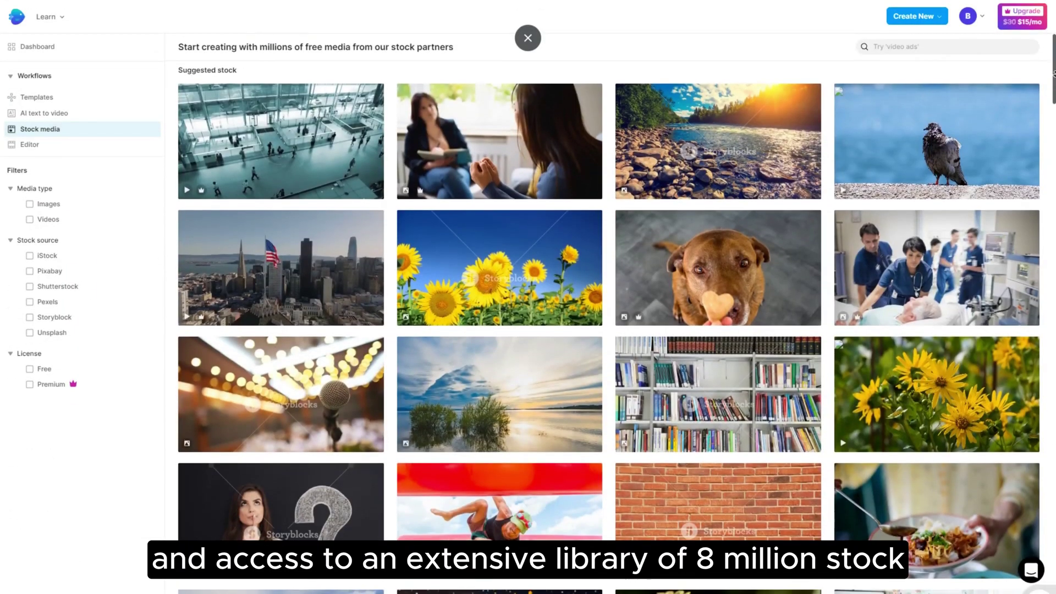
scroll(608, 325, down, 2)
scroll(608, 325, down, 2)
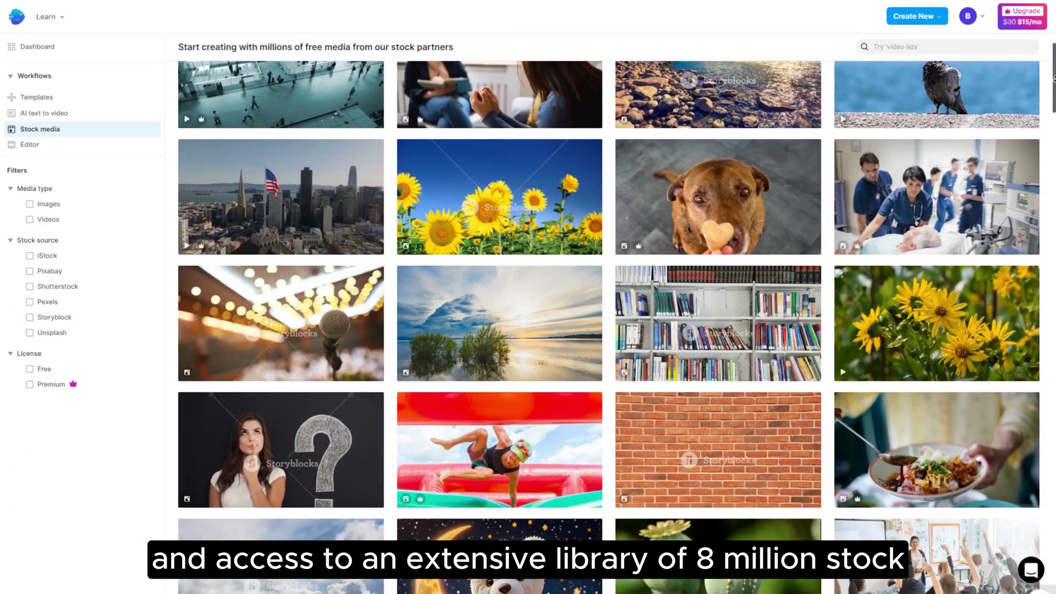
Continue browsing further down the stock media library's images and videos.
scroll(608, 325, down, 1)
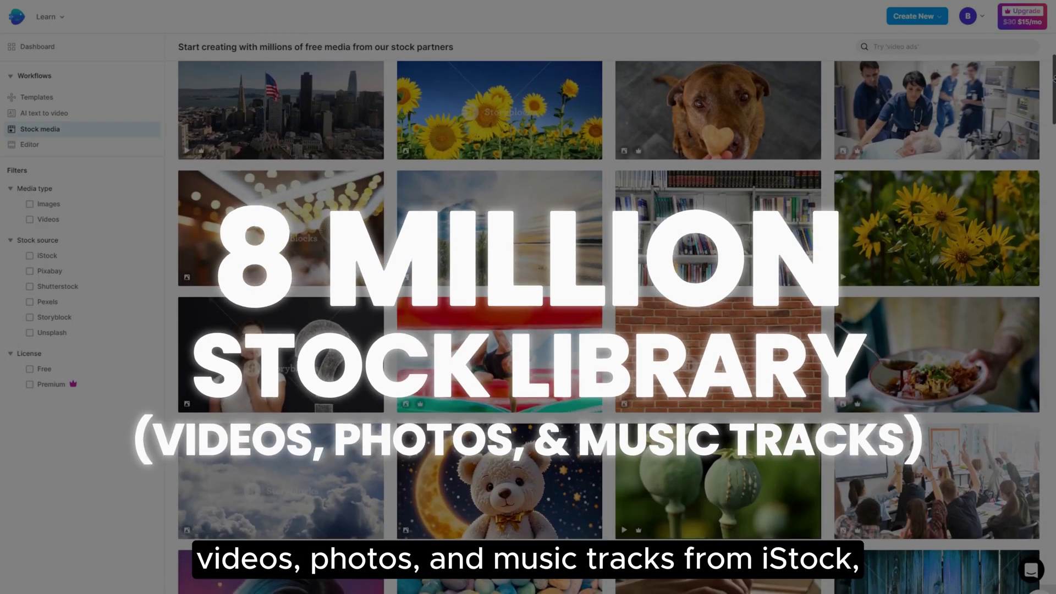
scroll(608, 324, down, 2)
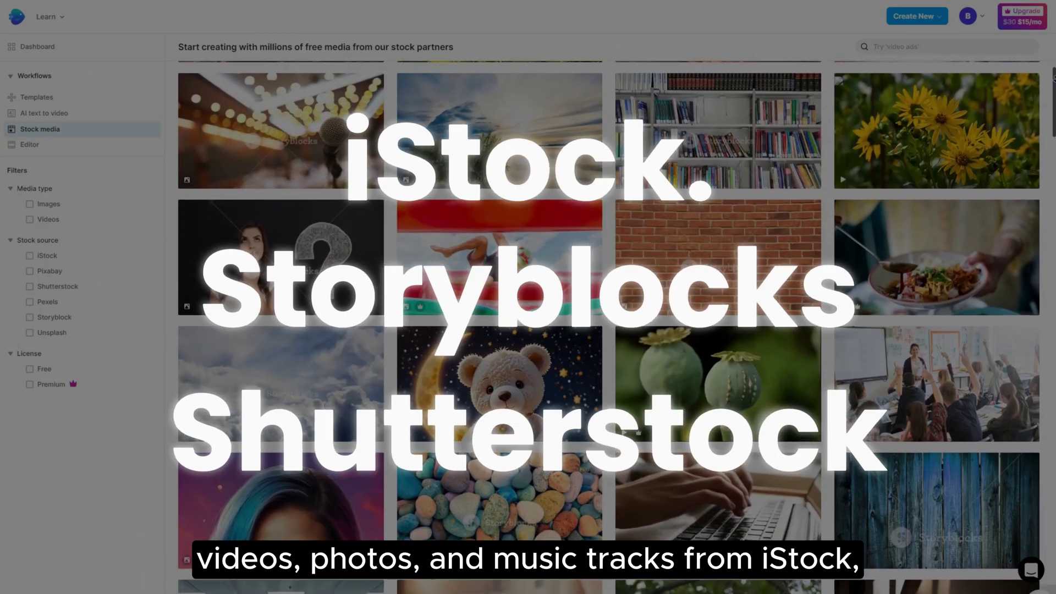
scroll(608, 325, down, 2)
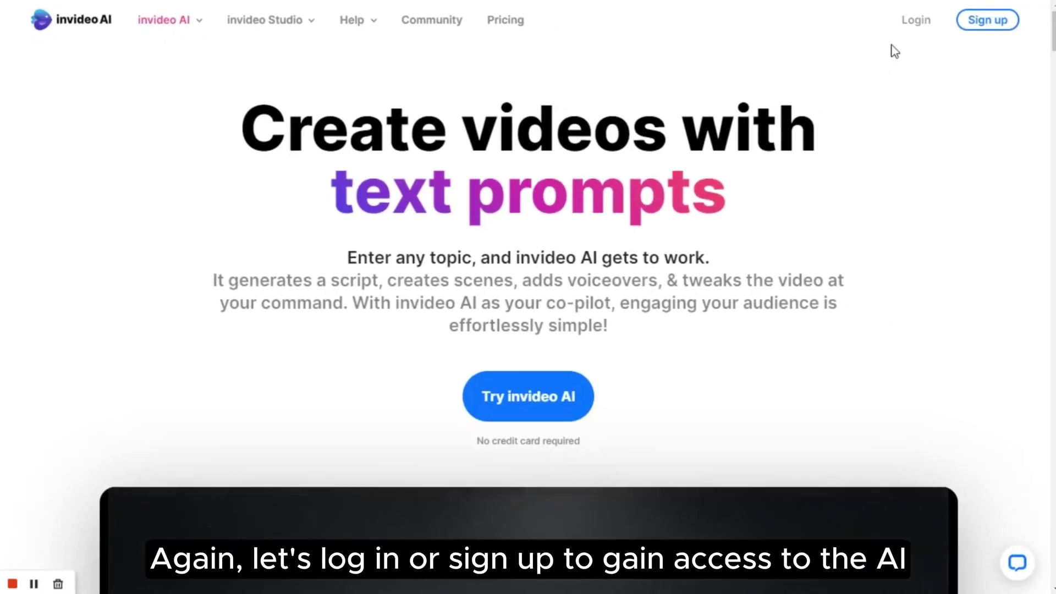
Go to the invideo AI website and log in with the account e-mail.
click(915, 22)
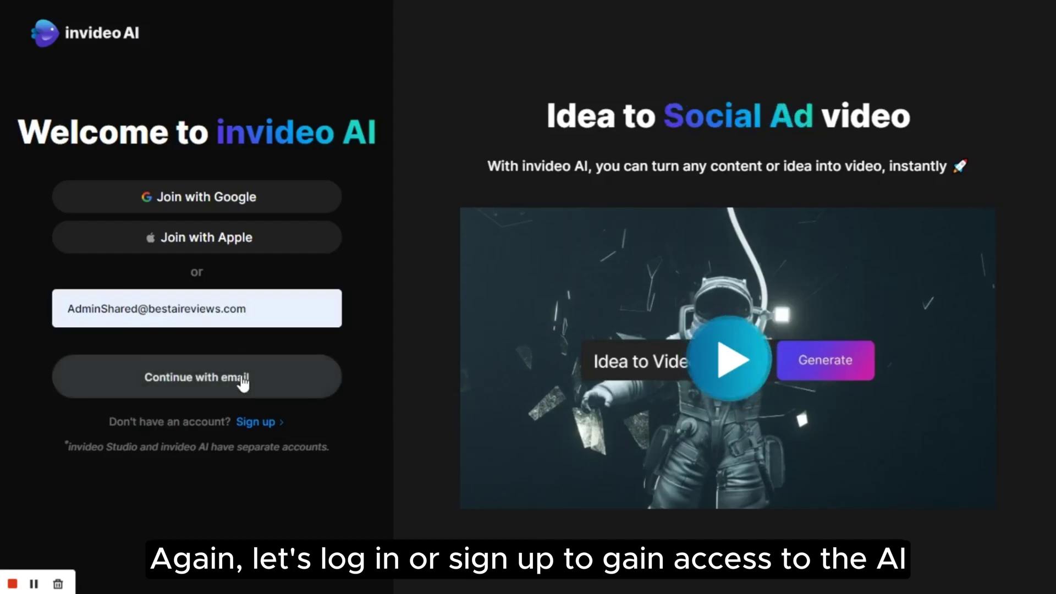
click(241, 376)
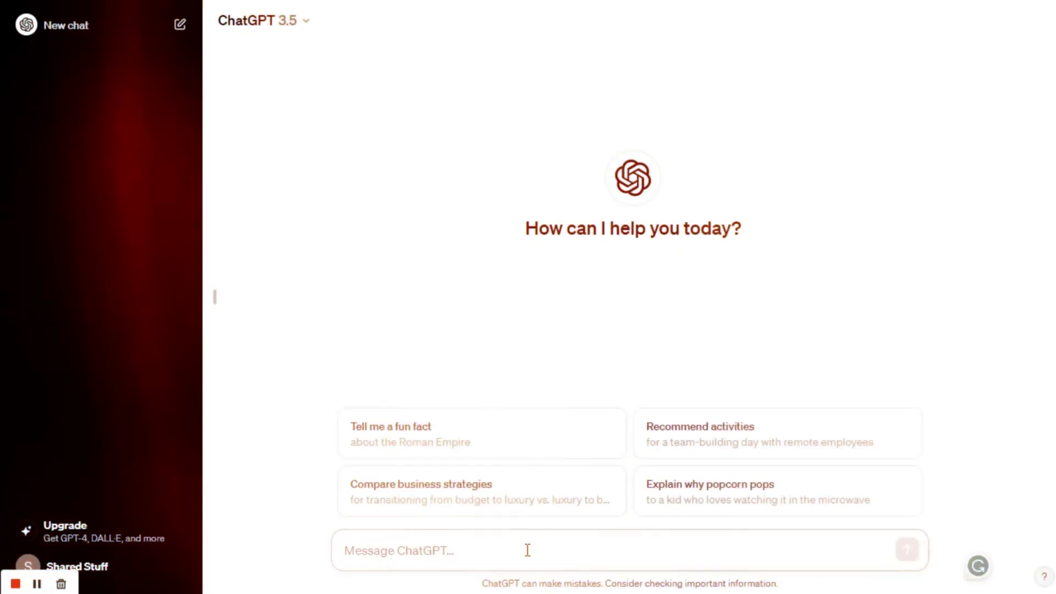
Switch to ChatGPT and submit a detailed prompt for a YouTube Shorts video on "5 Health Fun Facts" under 45 seconds.
key(ctrl+v)
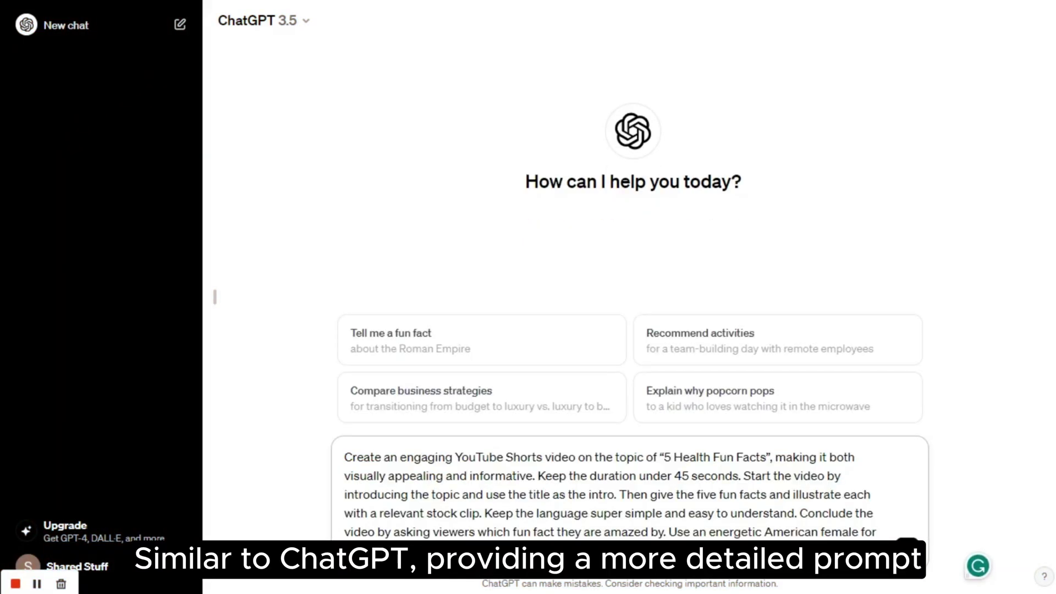
click(906, 544)
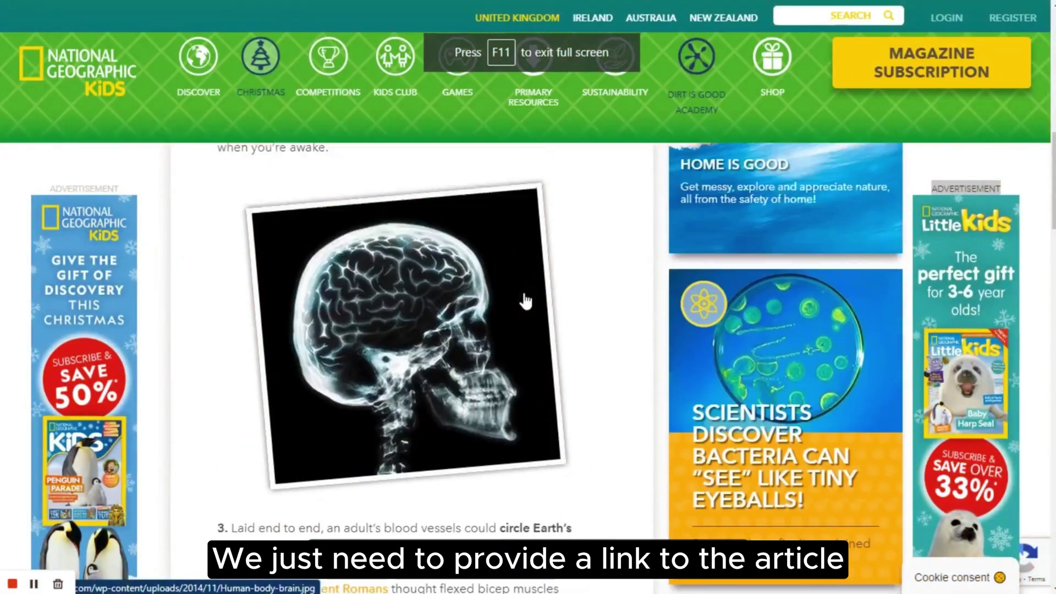
Read through the National Geographic Kids article with 15 facts about the human body as source material.
scroll(525, 295, up, 4)
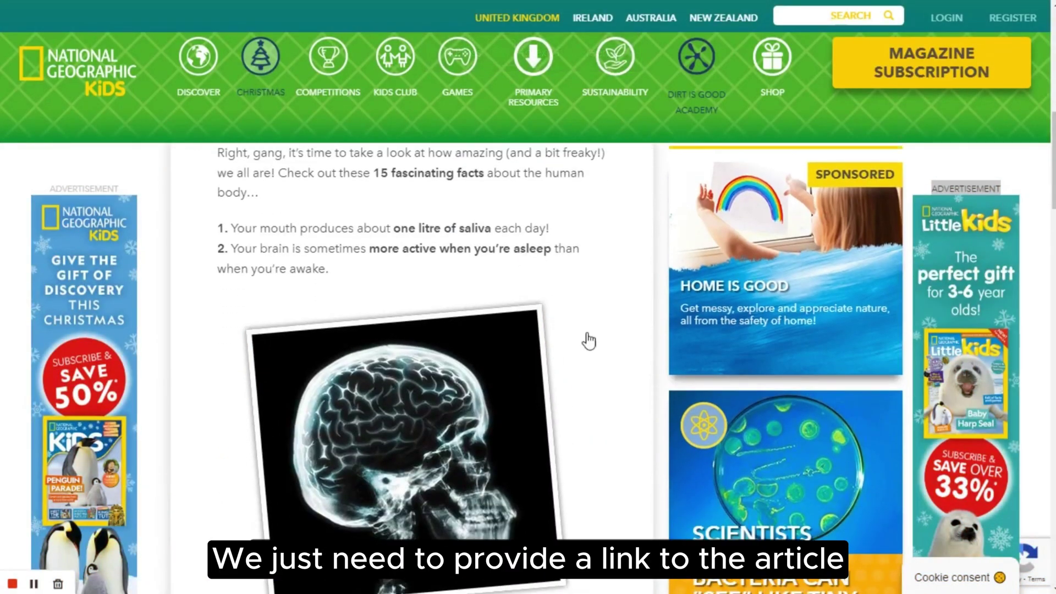
scroll(587, 342, up, 1)
scroll(599, 424, down, 6)
scroll(599, 424, down, 12)
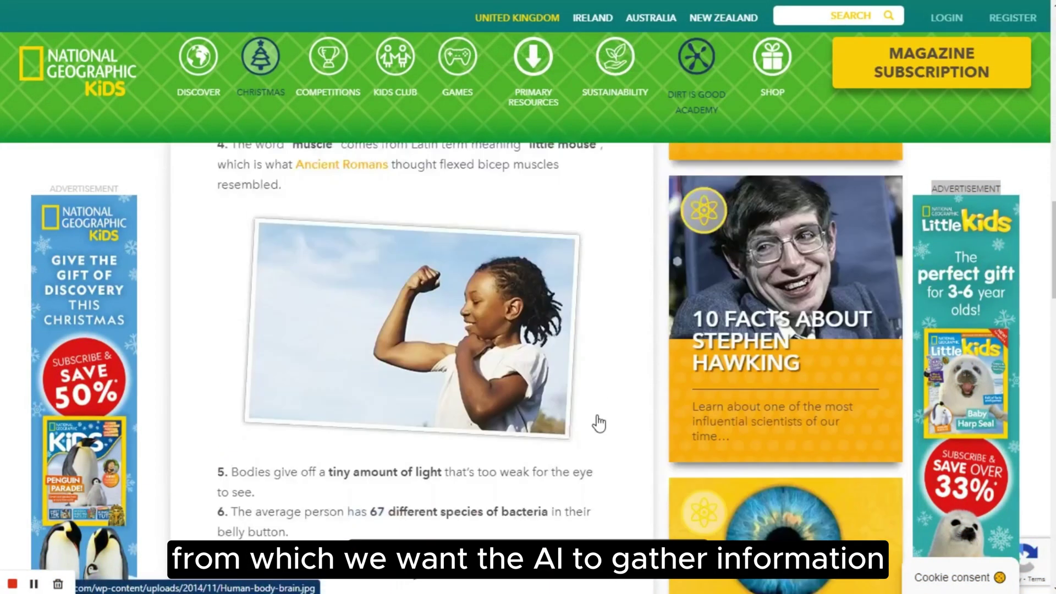
scroll(600, 424, down, 15)
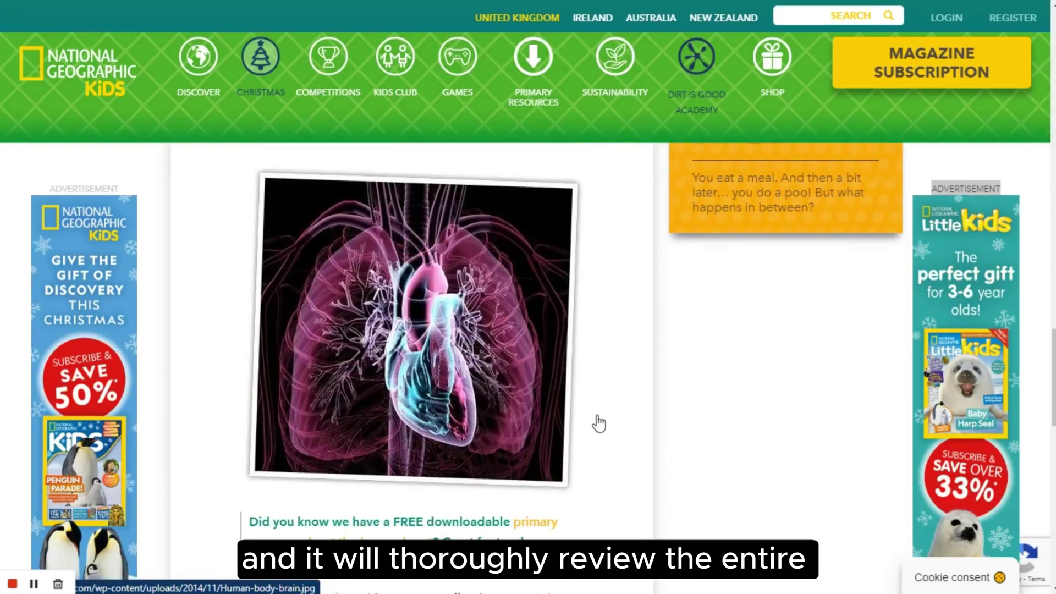
scroll(599, 424, down, 10)
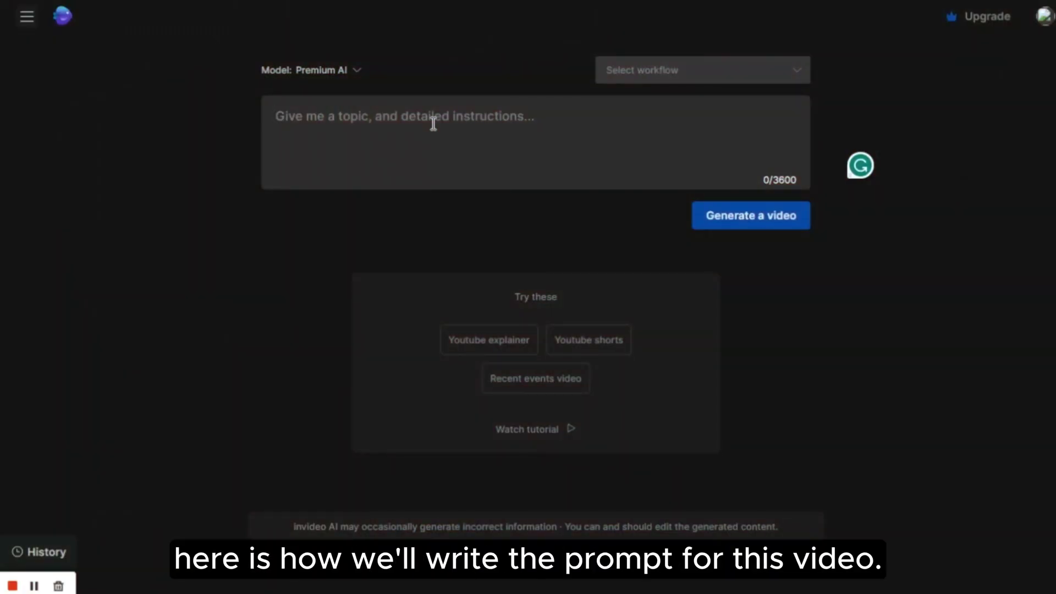
Begin the invideo AI prompt by requesting an engaging, visually appealing and informative YouTube Shorts video on the topic of “5 Health Fun Facts”.
text(Create a)
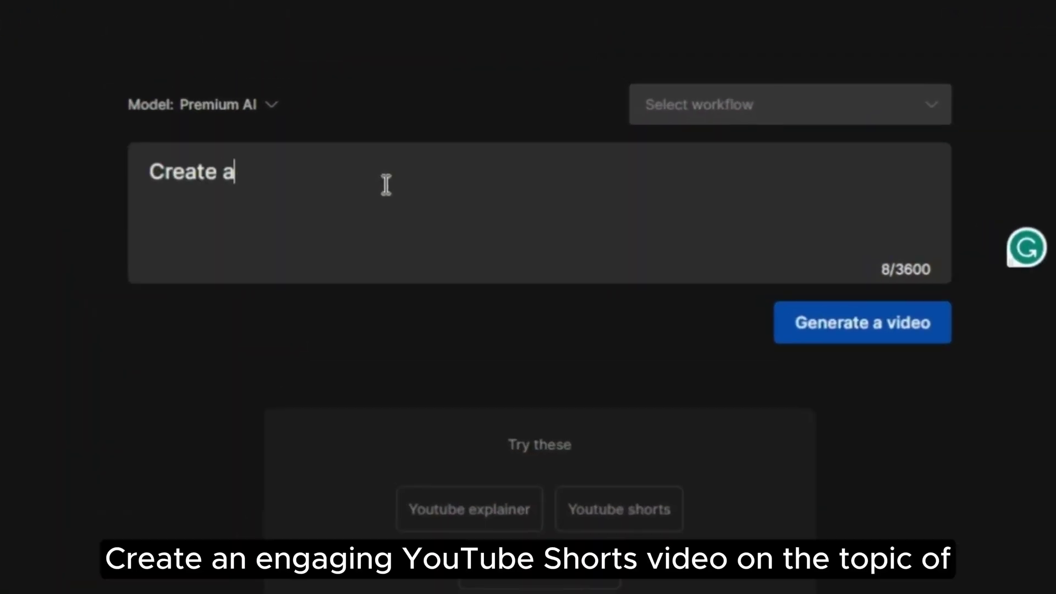
text(n engaging YouTube Shorts vid)
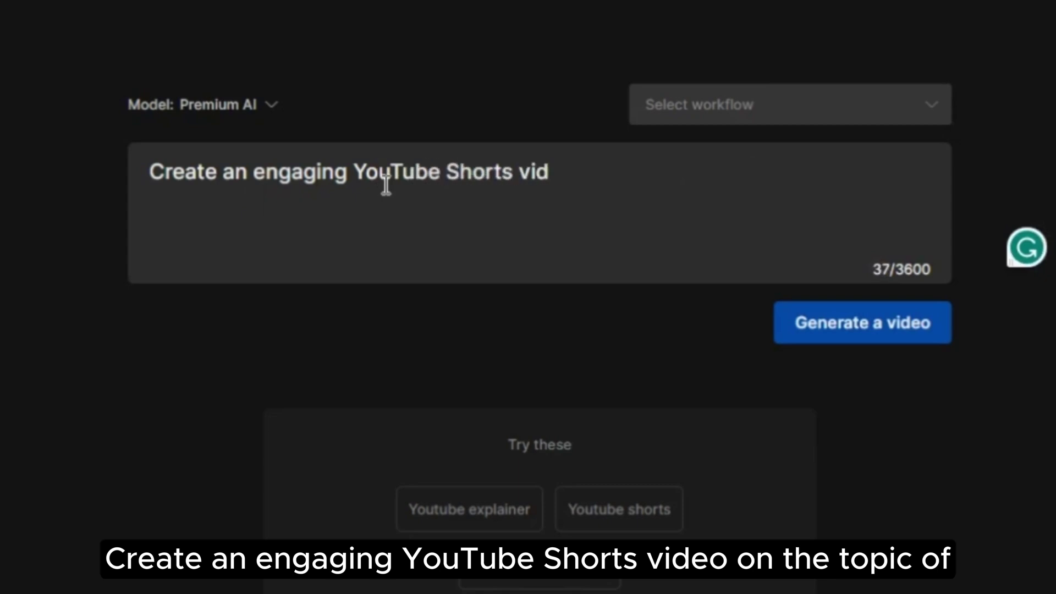
text(eo on the topic of “5 Health Fun)
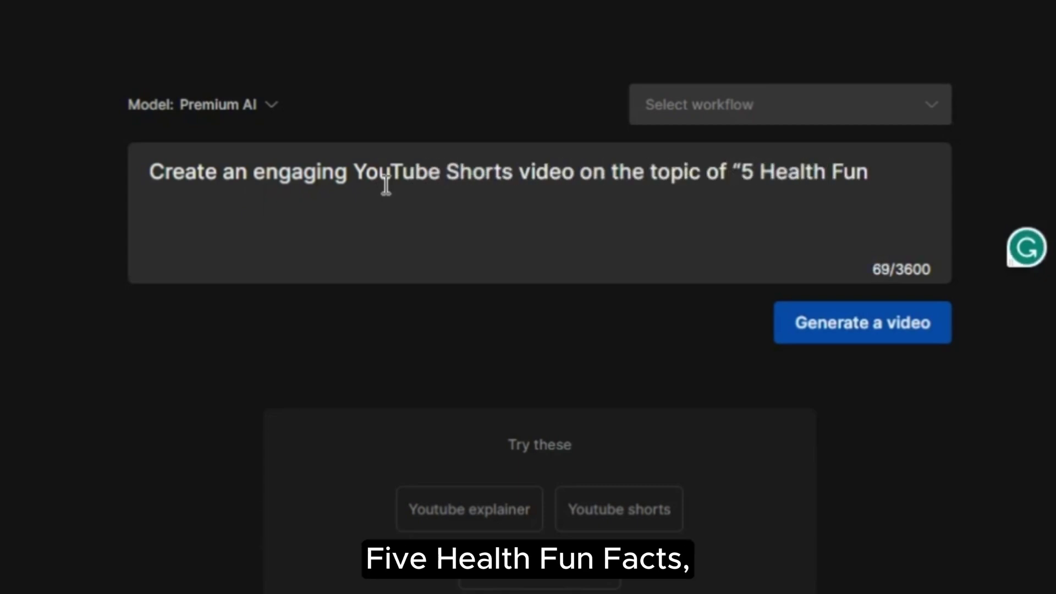
text( Facts”, making it both vis)
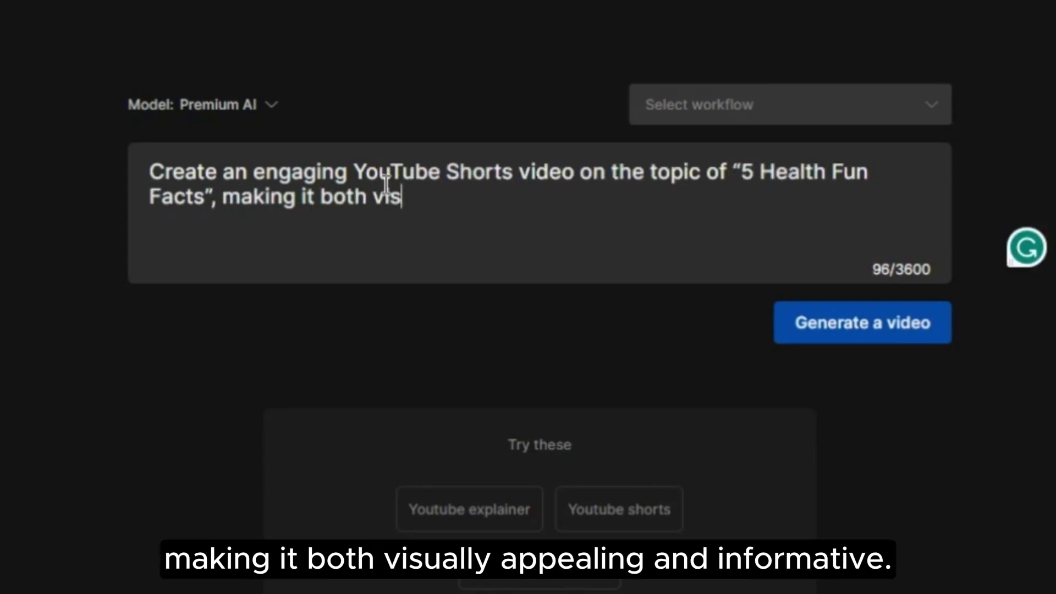
text(ually appealing and informative. )
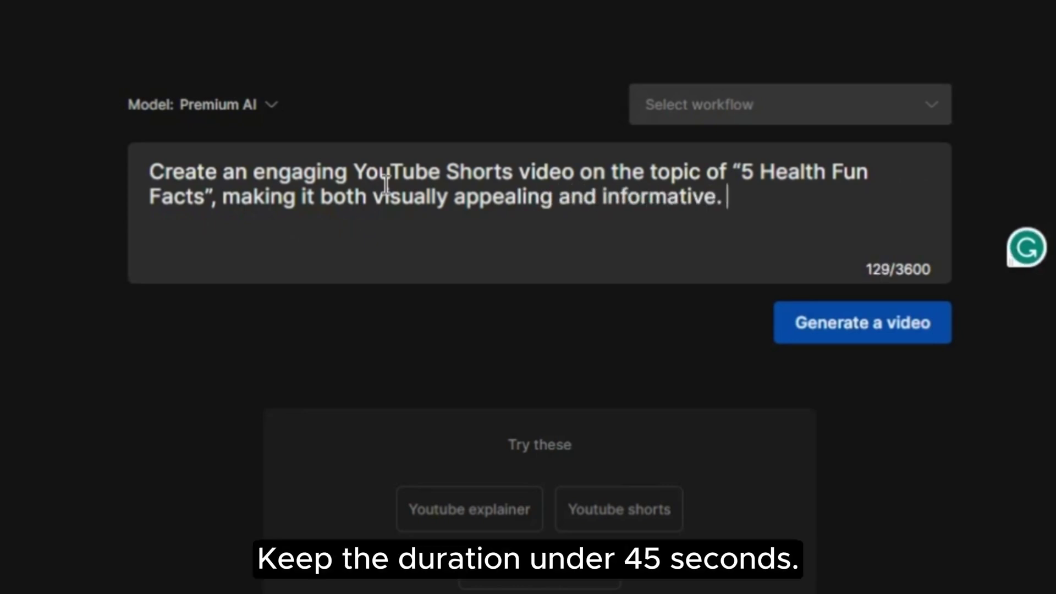
Specify in the prompt a duration under 45 seconds, the title as the intro, and five fun facts each illustrated with a relevant stock clip.
text(Keep the duration under 45)
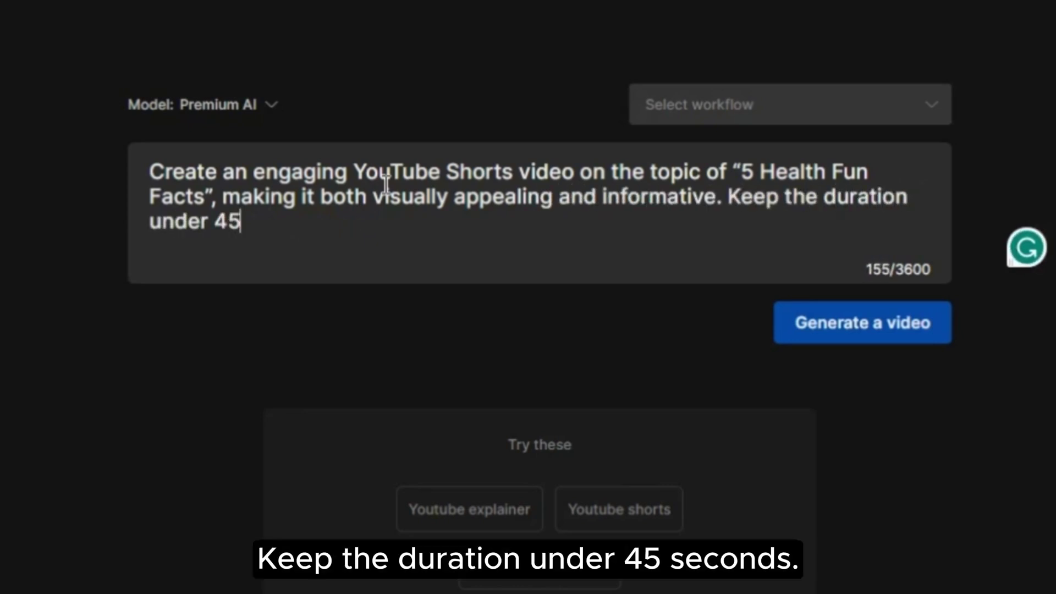
text( seconds. Start the vide)
text(o by i)
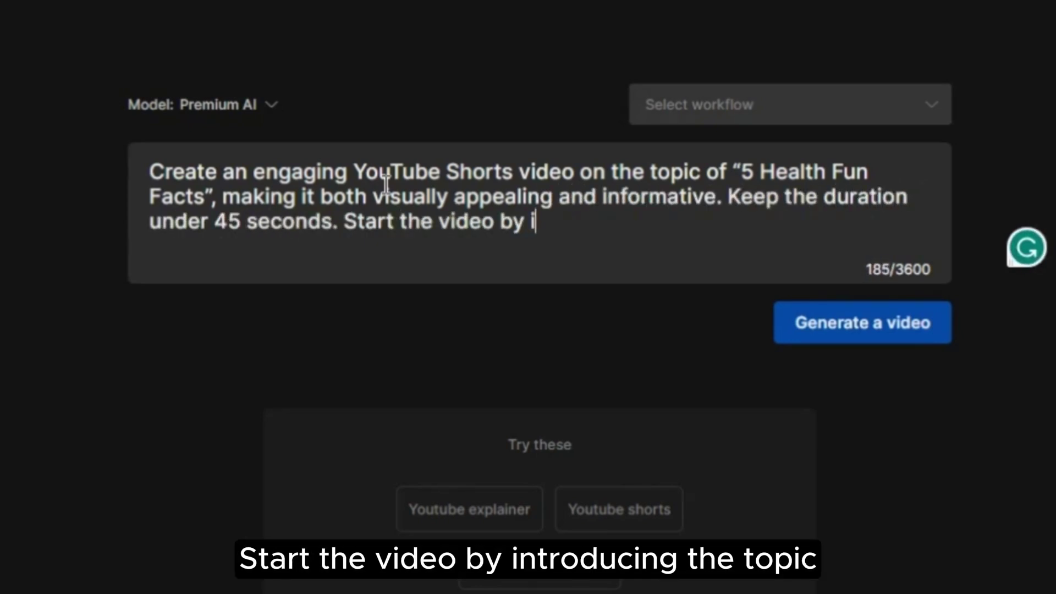
text(ntroducing the topic and use)
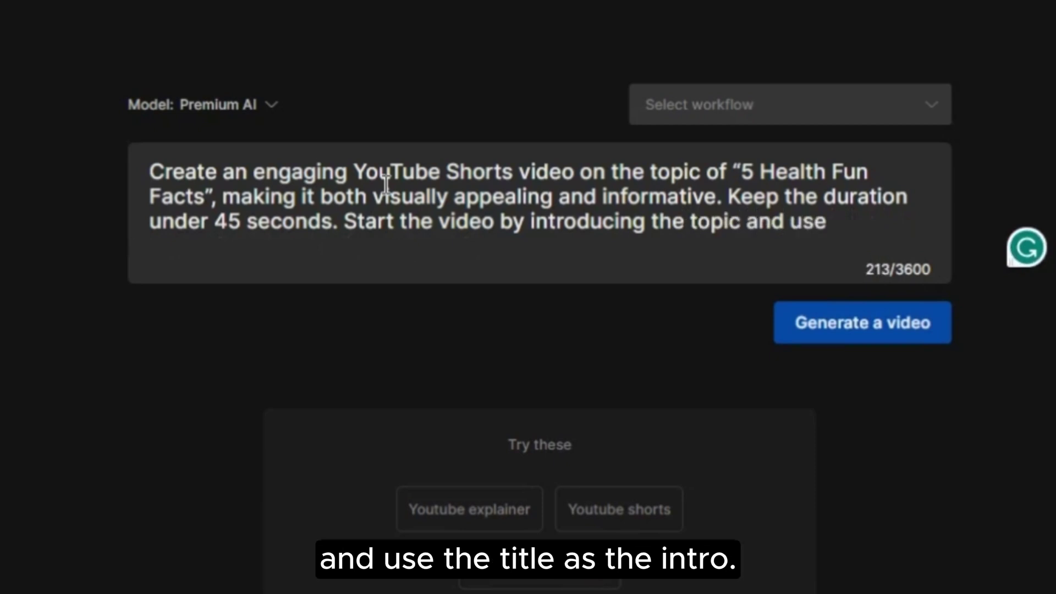
text( the )
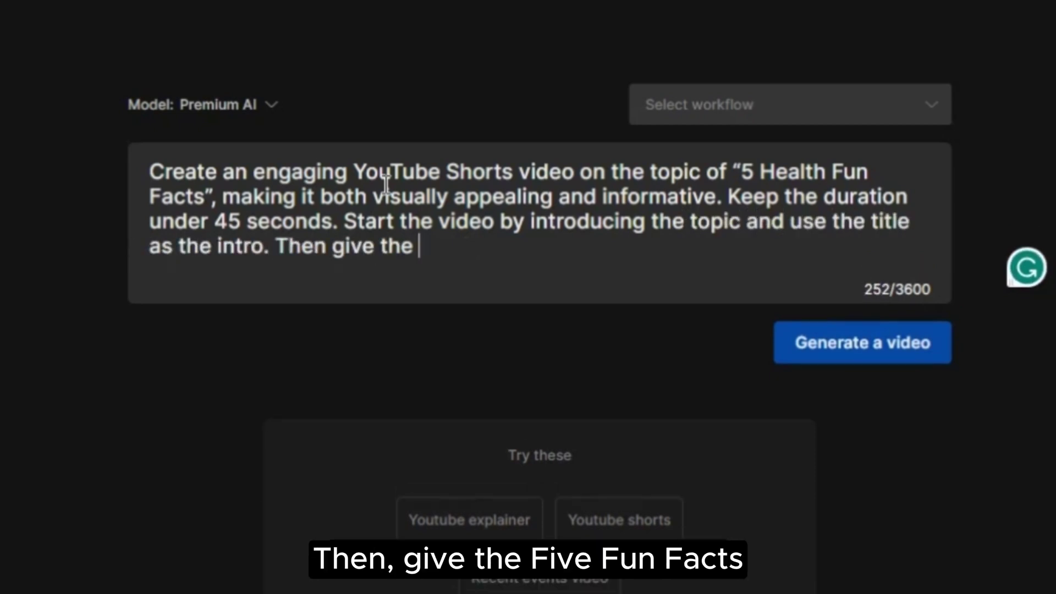
text(title as the intro. Then give the five fun facts and illustrate eac)
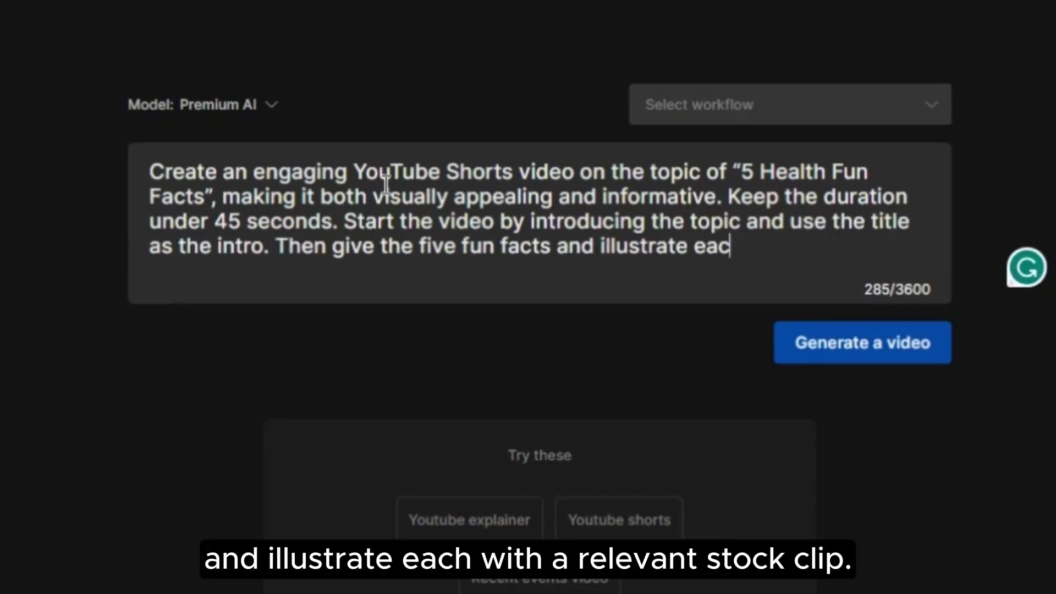
text(h with a relevant stock cli)
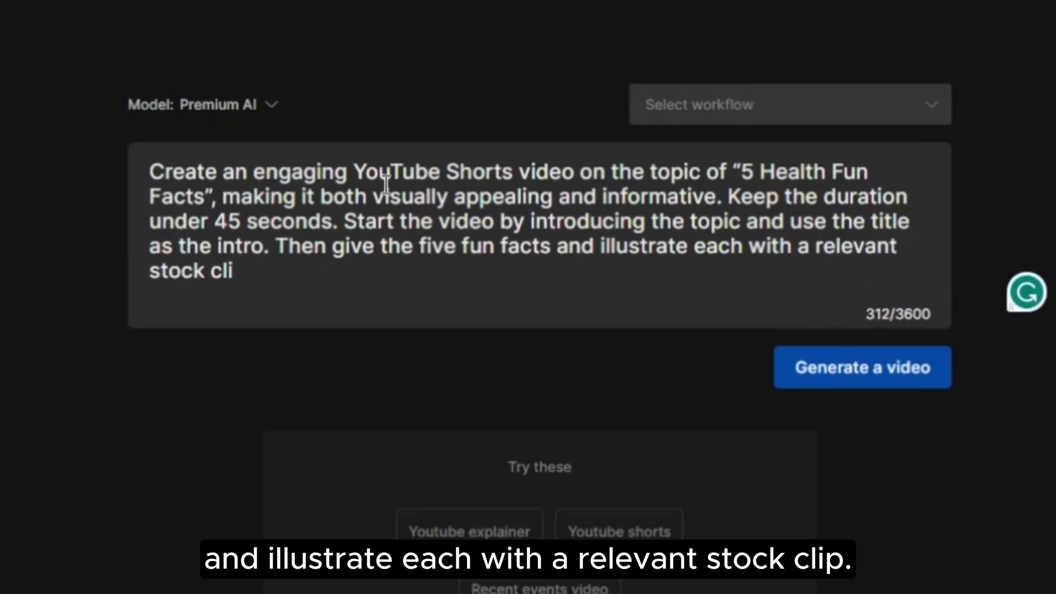
Request super simple, easy-to-understand language and a conclusion asking viewers which fun fact they are amazed by.
text(p. Keep the language super s)
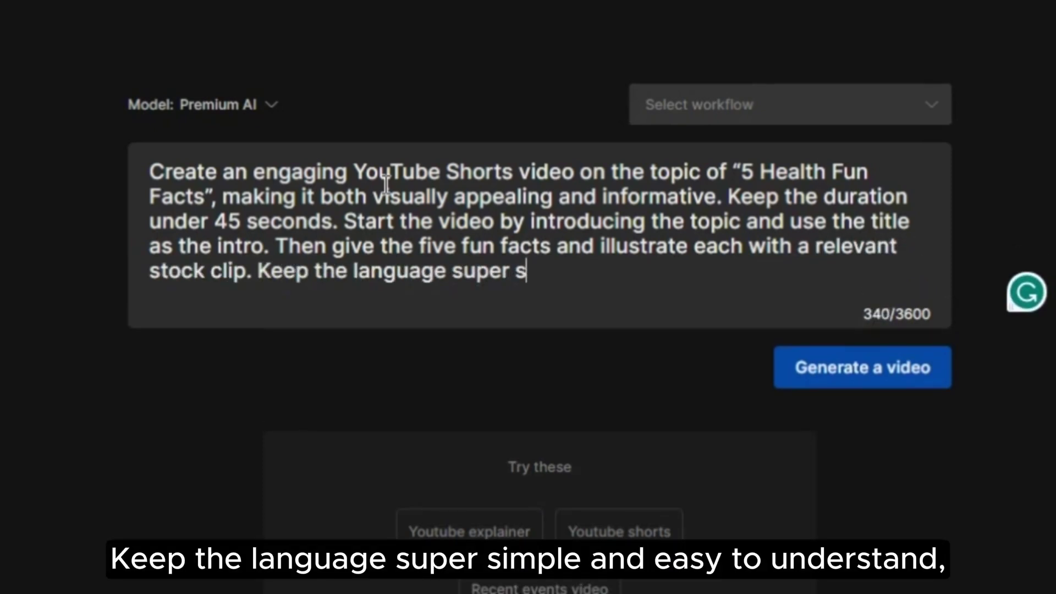
text(imple and easy to understand. Con)
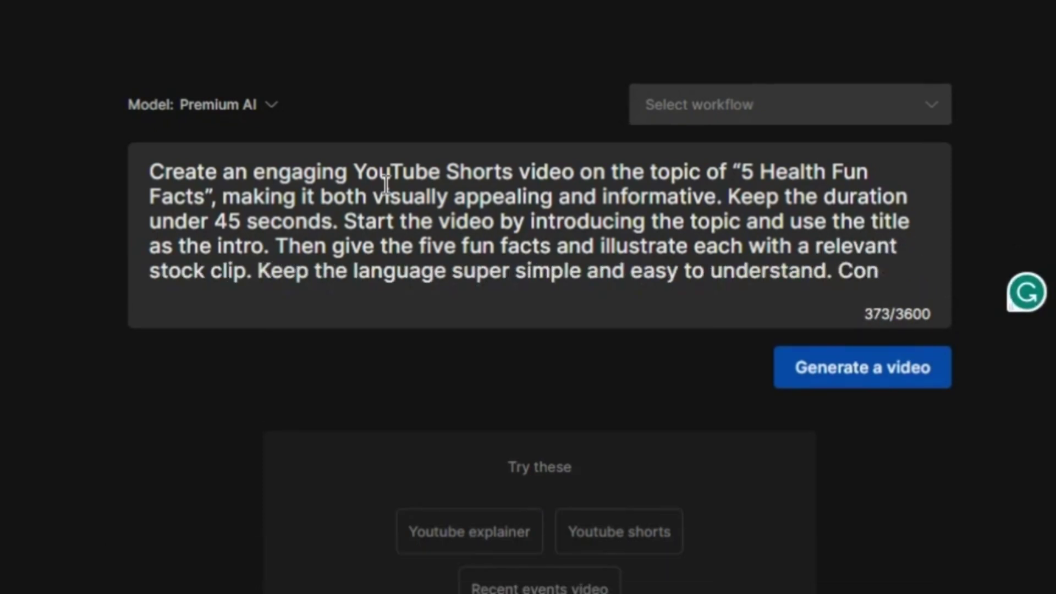
text(clude the video by asking viewers )
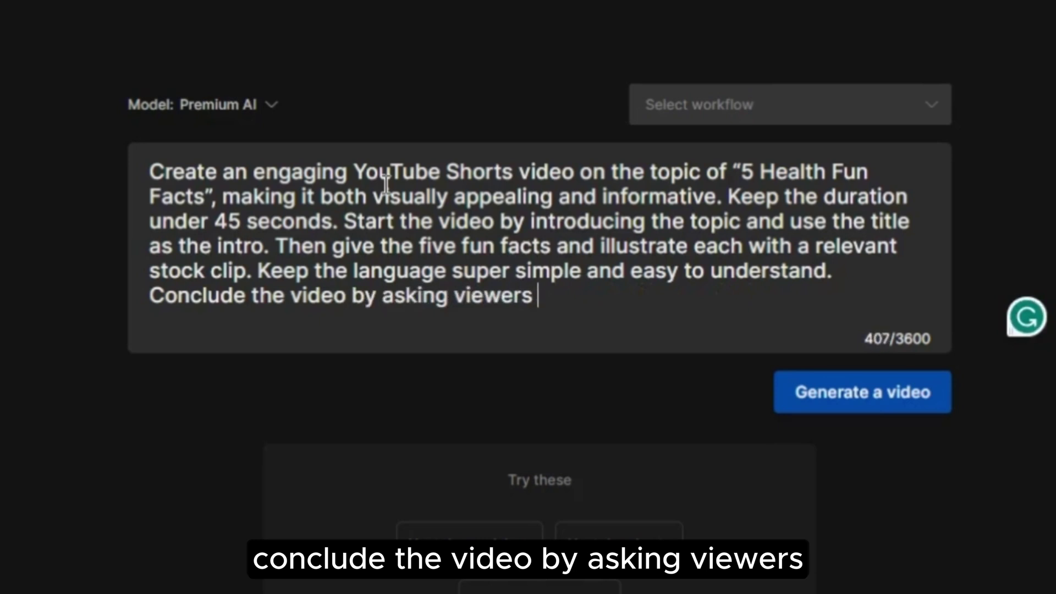
text(which fun fact they are amazed by. U)
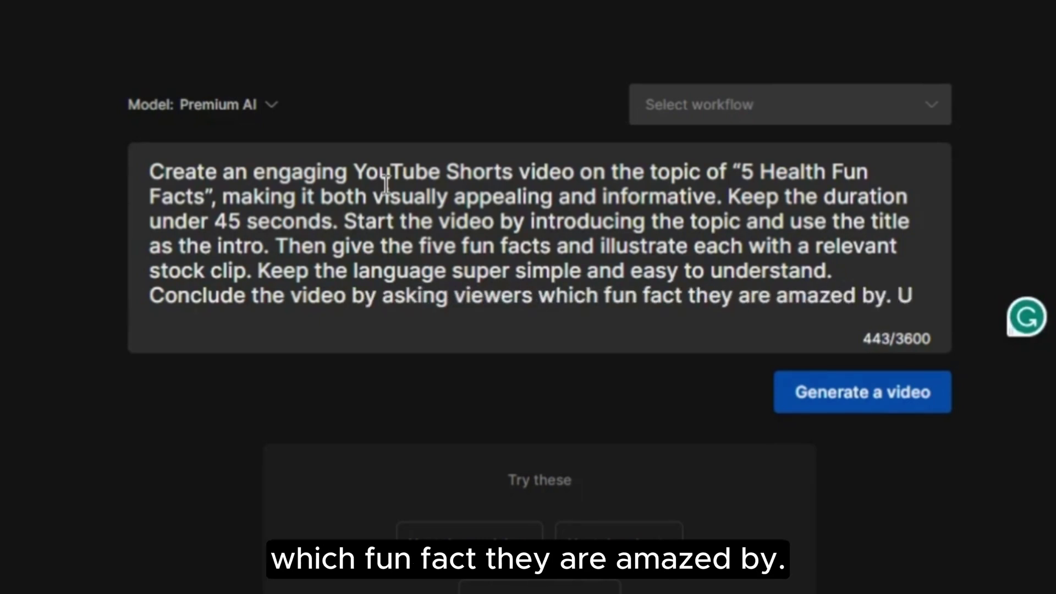
text(se an energetic American female fo)
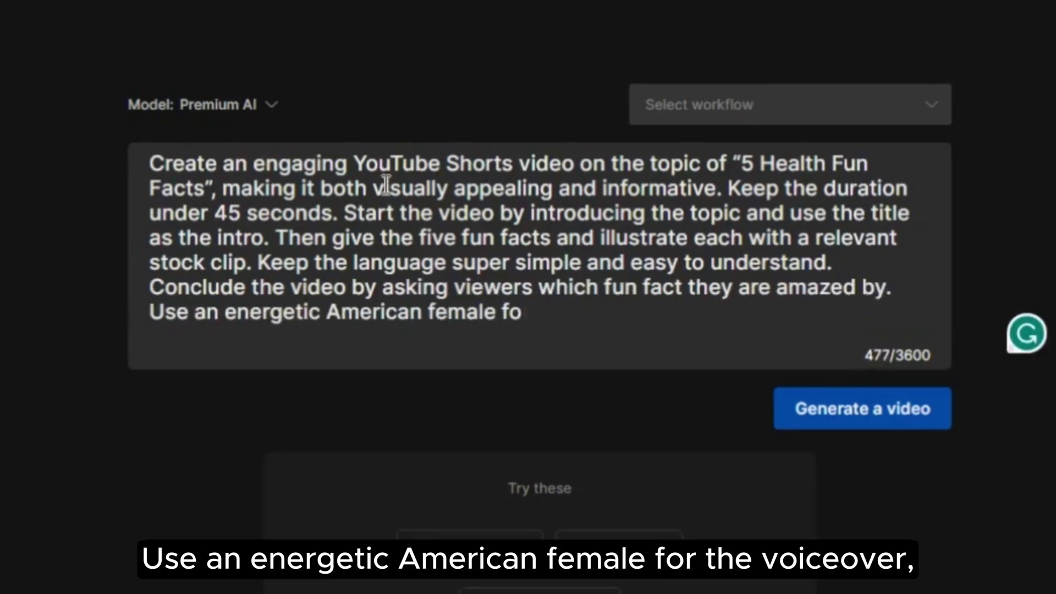
text(r the voiceover. Pick points from this article:)
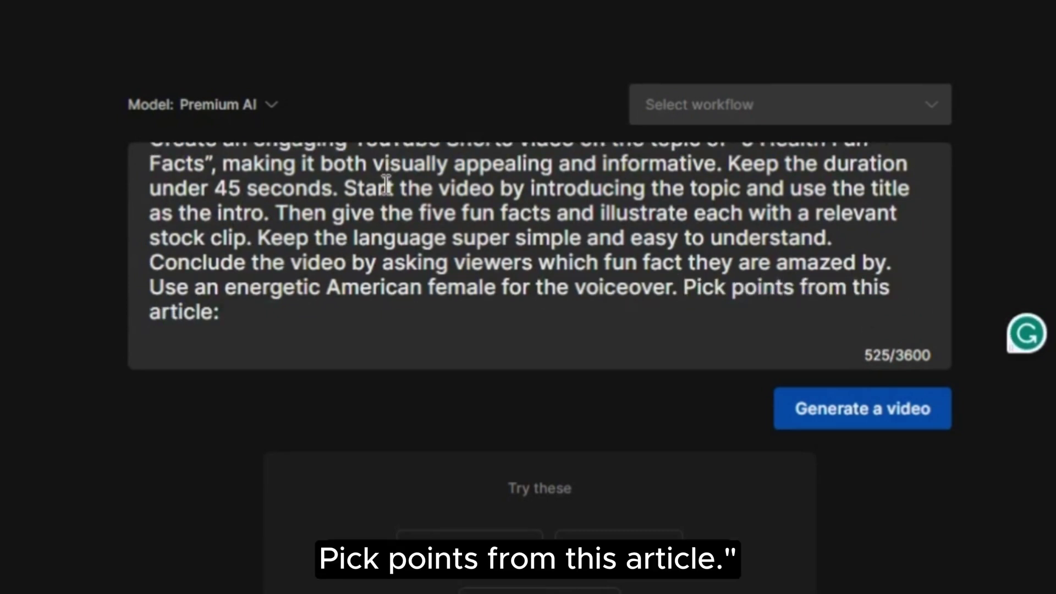
text(https://www.natgeokids.com/uk/discover/science/general-science/15-facts-about-the-human-body/)
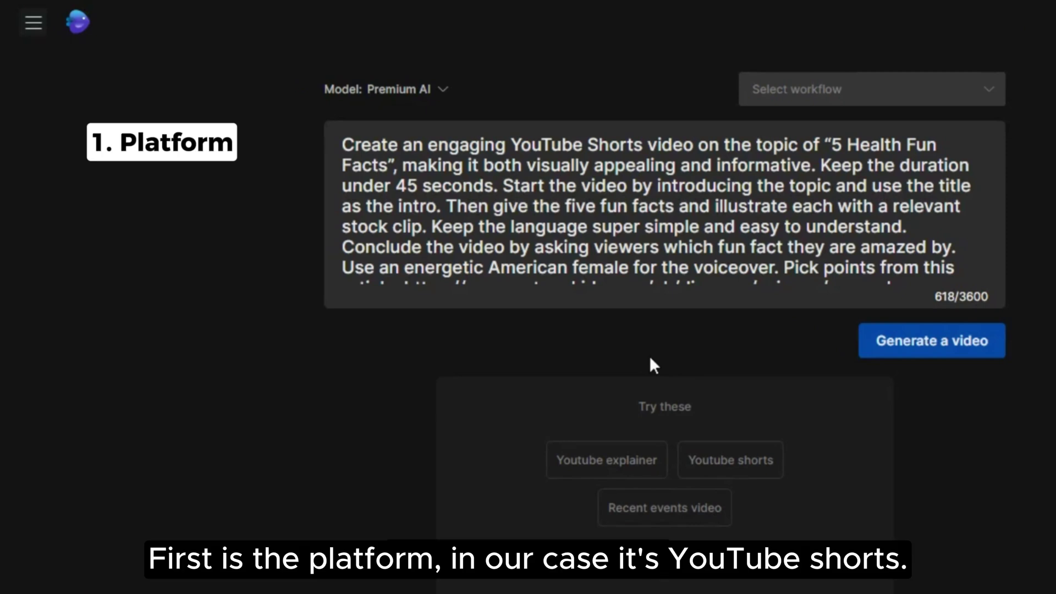
Generate the video from the completed prompt, with General Public as the audience, a Bright look and feel, and Youtube Shorts as the platform.
drag(513, 144, 643, 145)
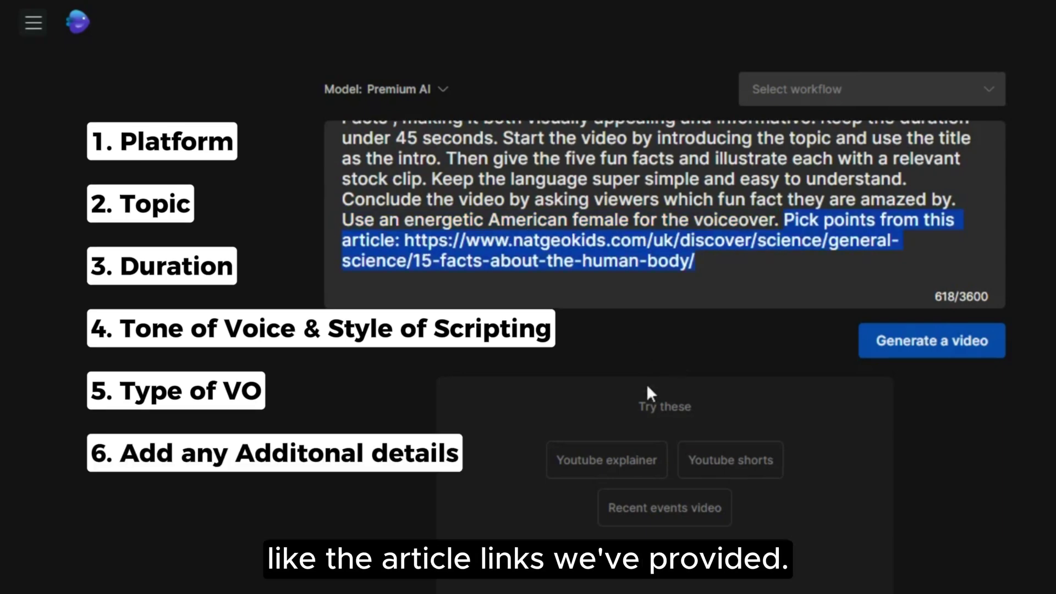
click(846, 411)
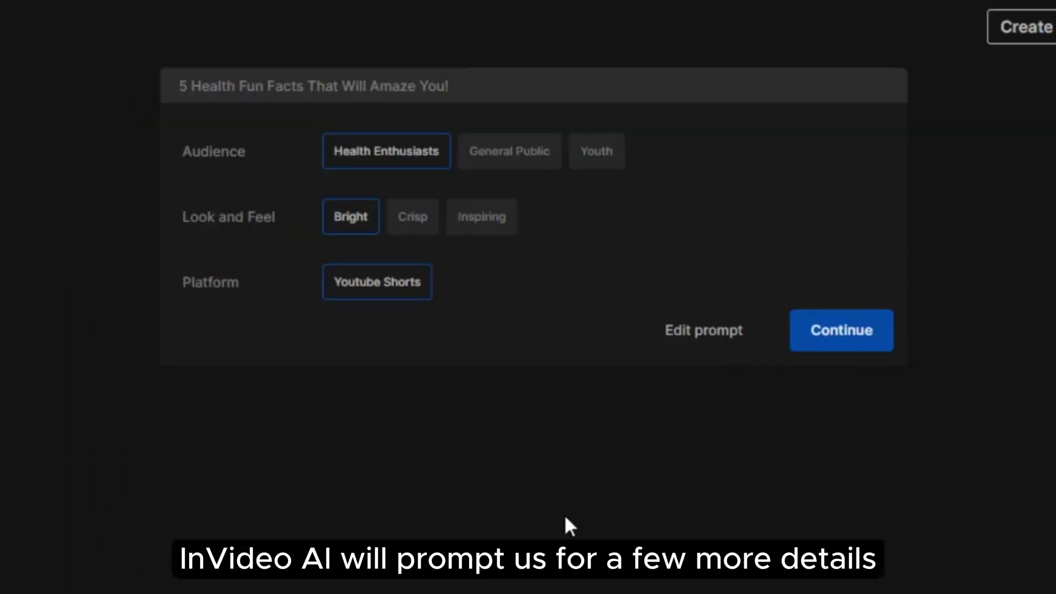
click(514, 168)
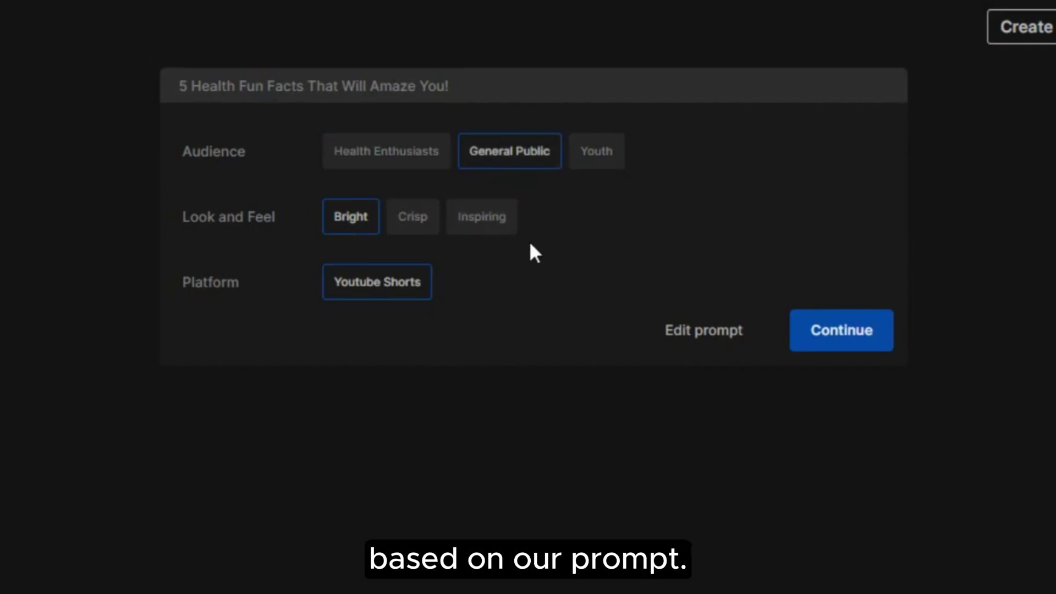
click(823, 341)
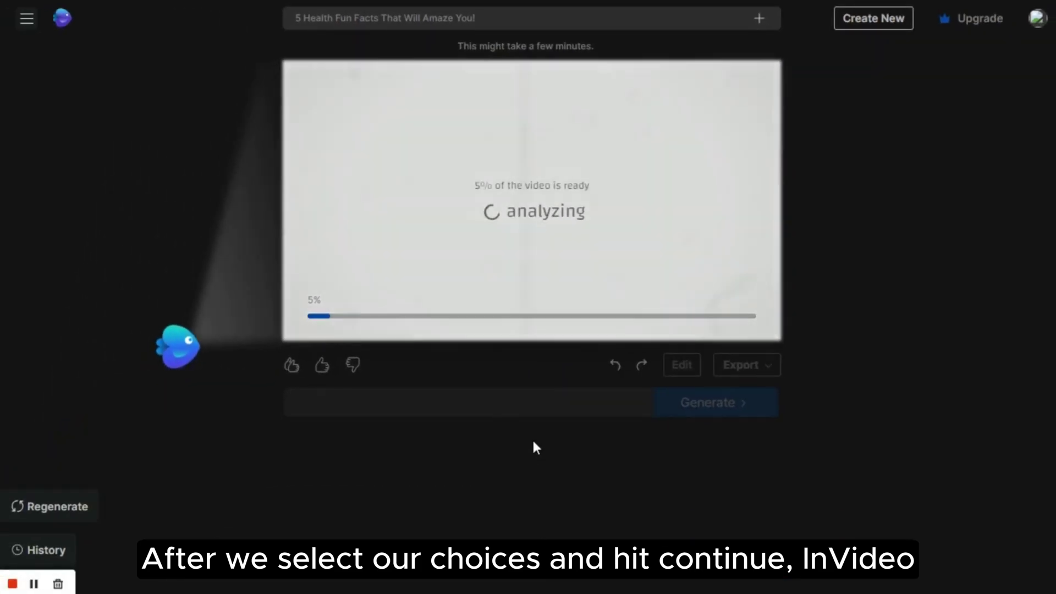
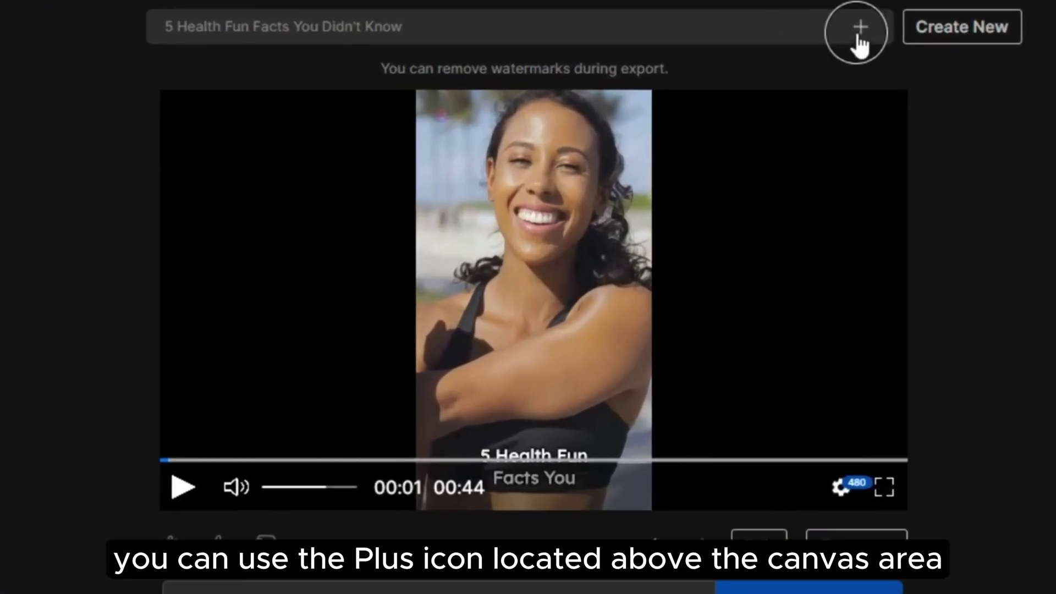
Review the prompt options for generating a new draft, covering audience, look and feel, and platform, and close them.
click(750, 21)
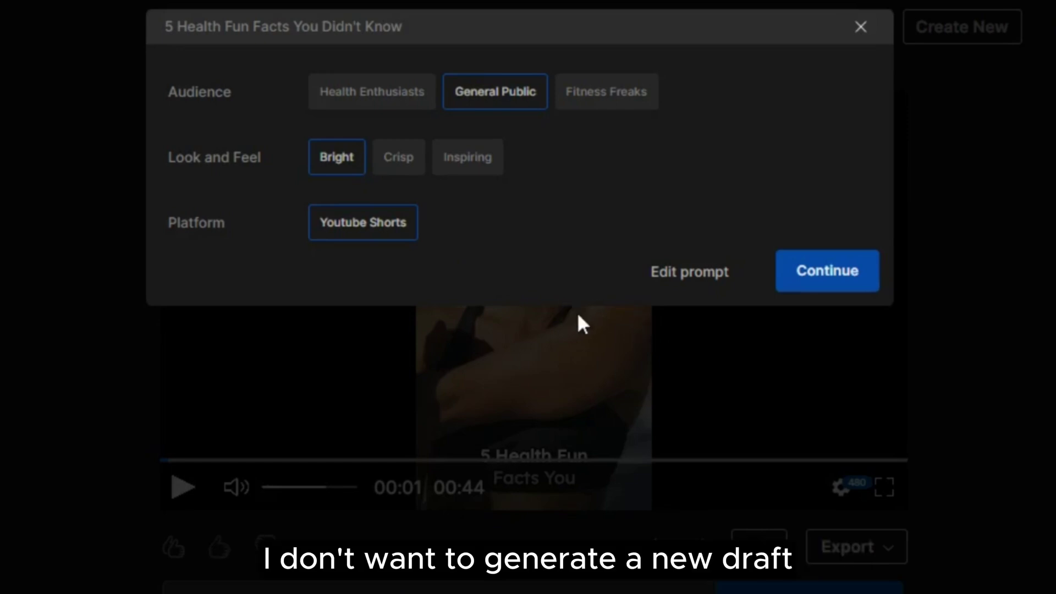
click(1048, 338)
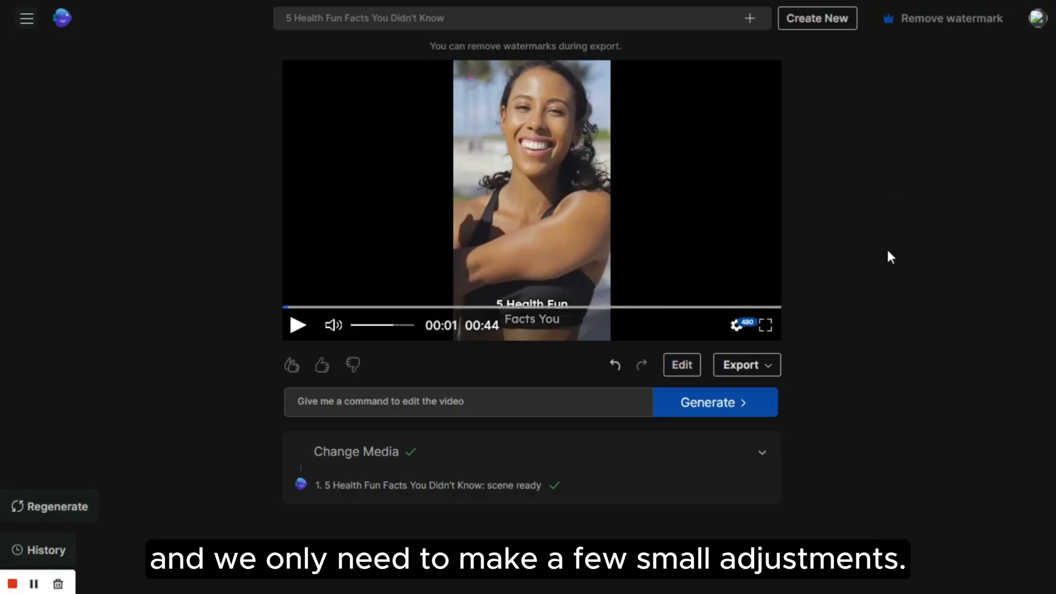
Open the video for editing and read through the full script of its five health facts.
click(683, 365)
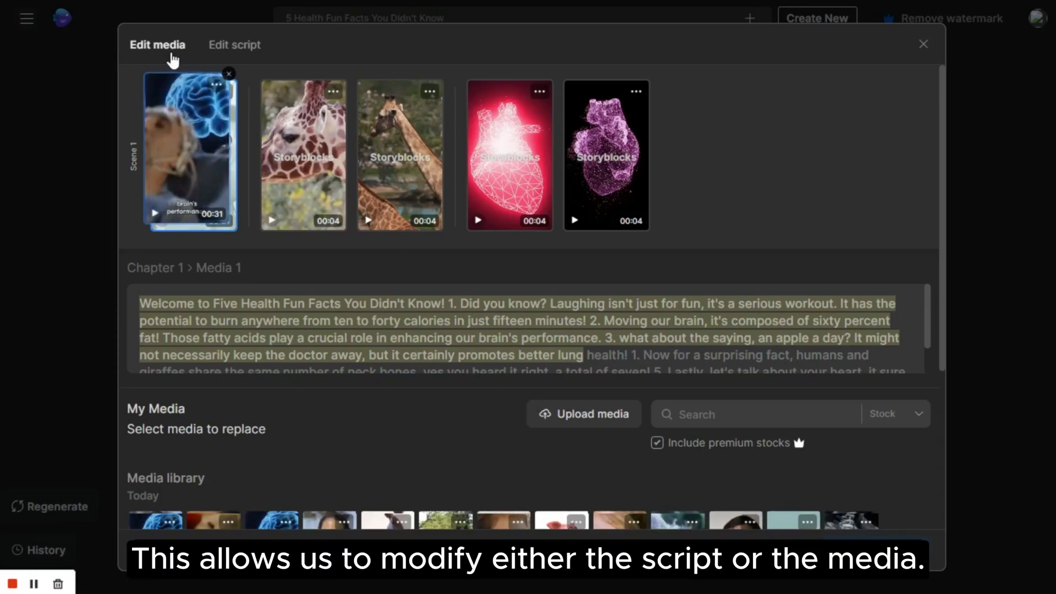
click(244, 55)
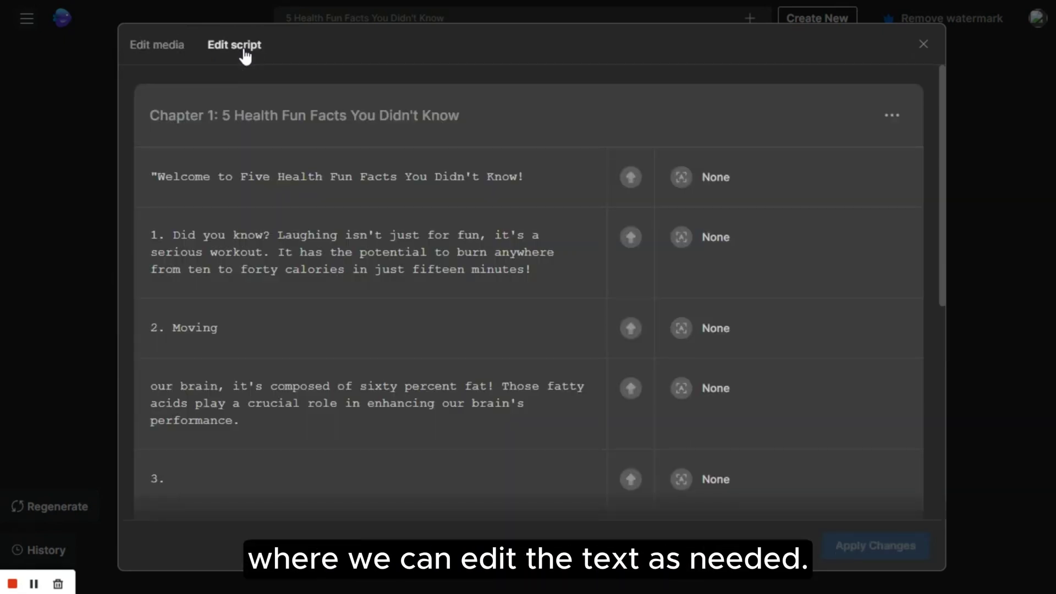
scroll(526, 261, down, 3)
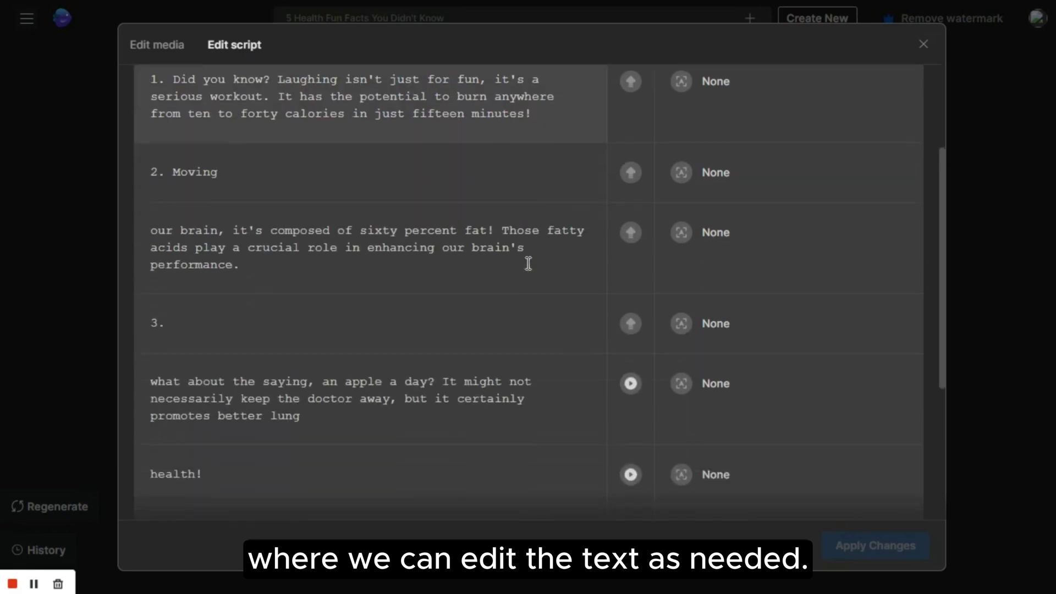
scroll(528, 263, down, 5)
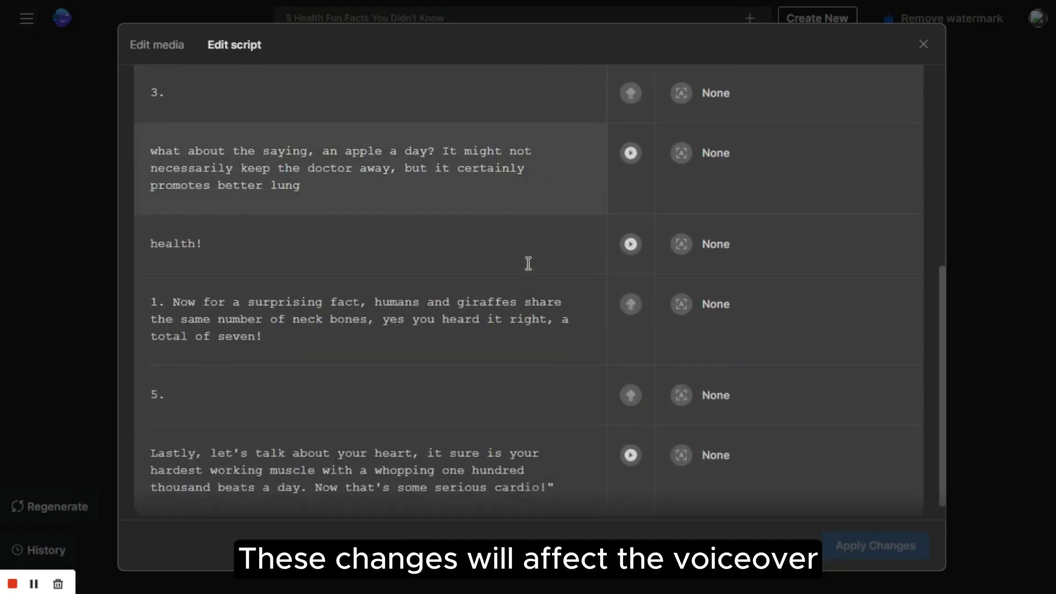
scroll(527, 264, up, 8)
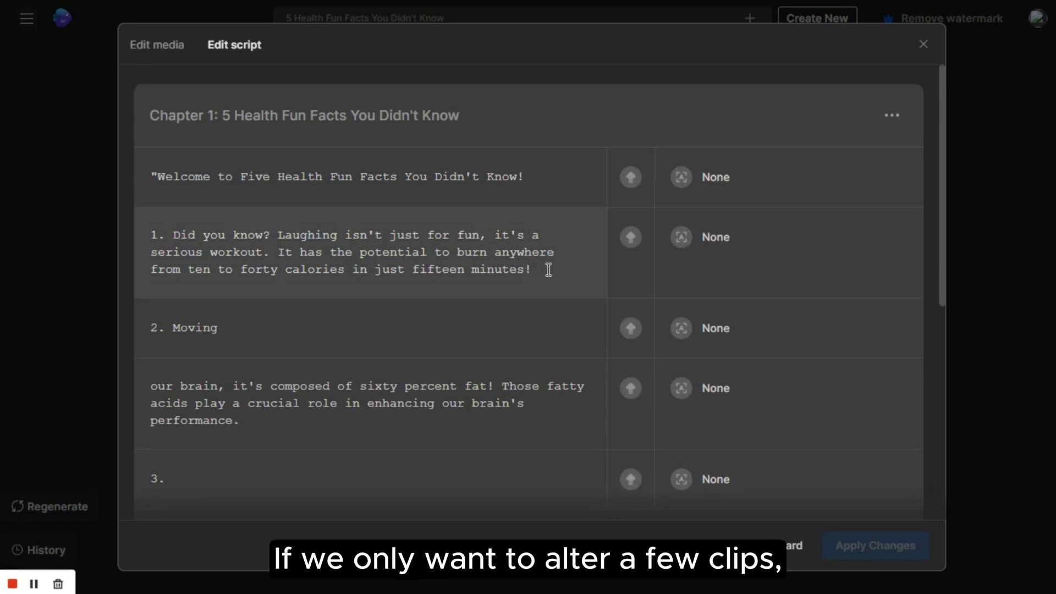
Replace the purple heart clip at the video's end with the heart-and-ECG torso image from a "heartbeat" stock search, and apply the changes.
click(172, 46)
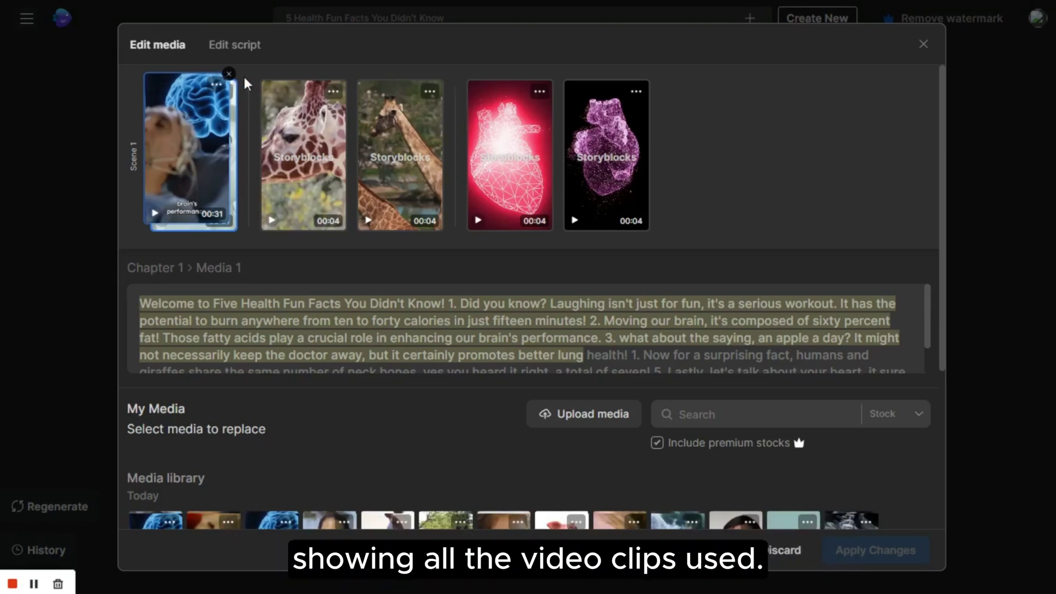
click(310, 157)
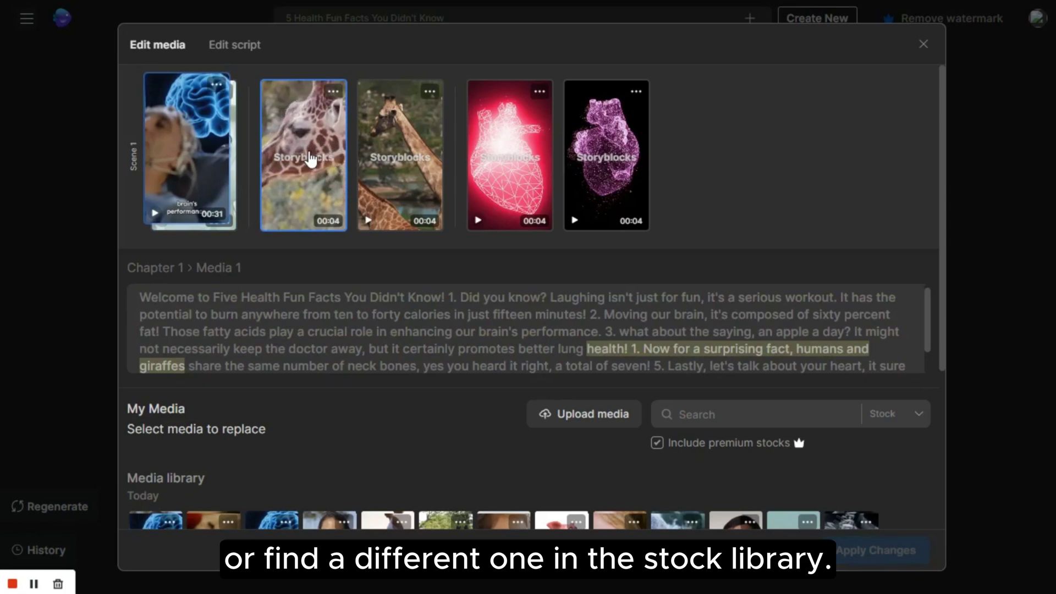
click(590, 165)
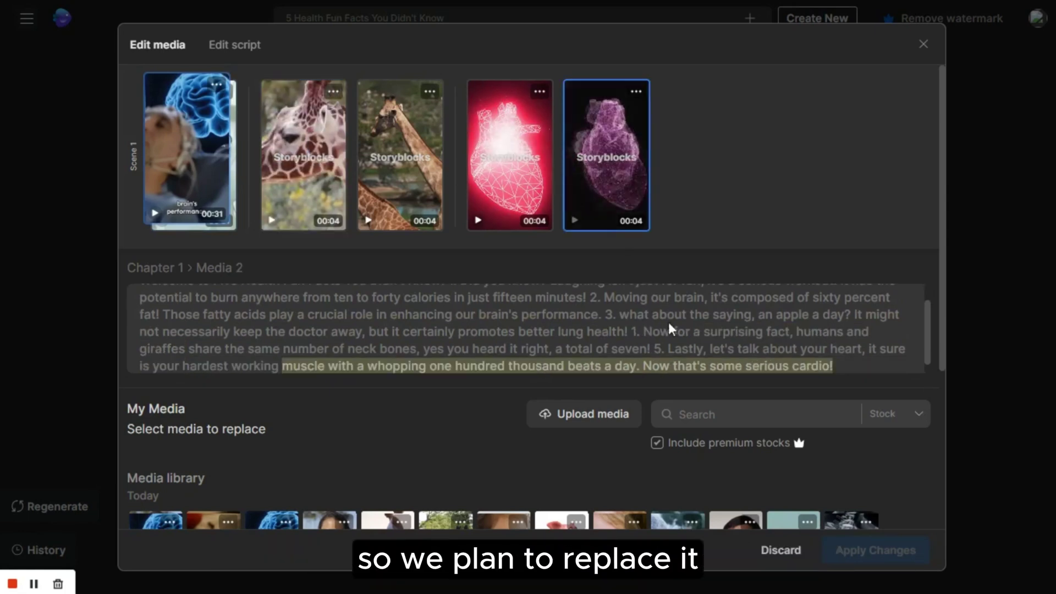
click(716, 421)
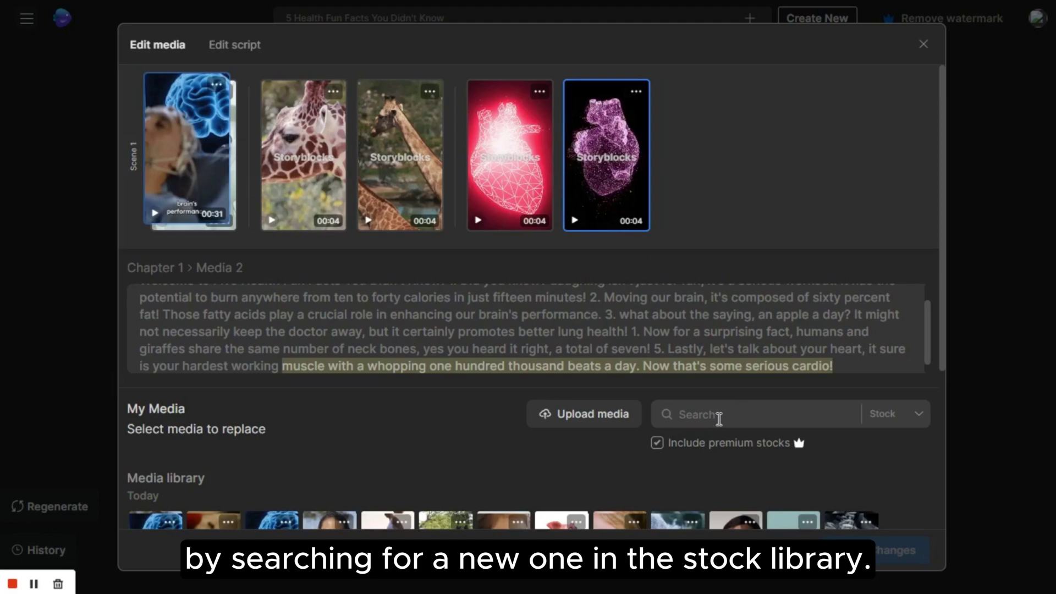
text(heartbeat)
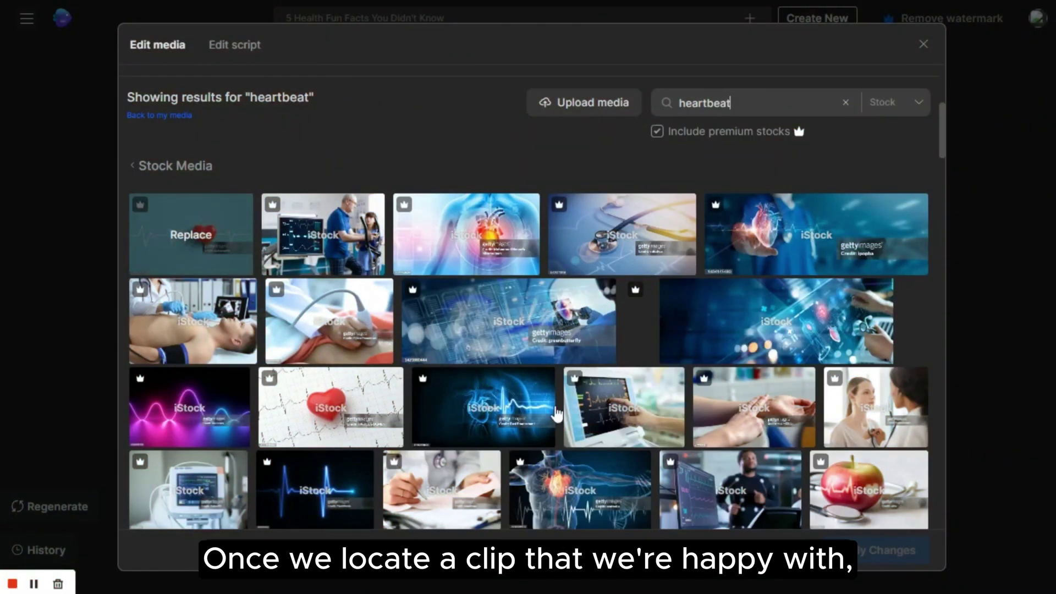
scroll(557, 414, down, 3)
click(565, 340)
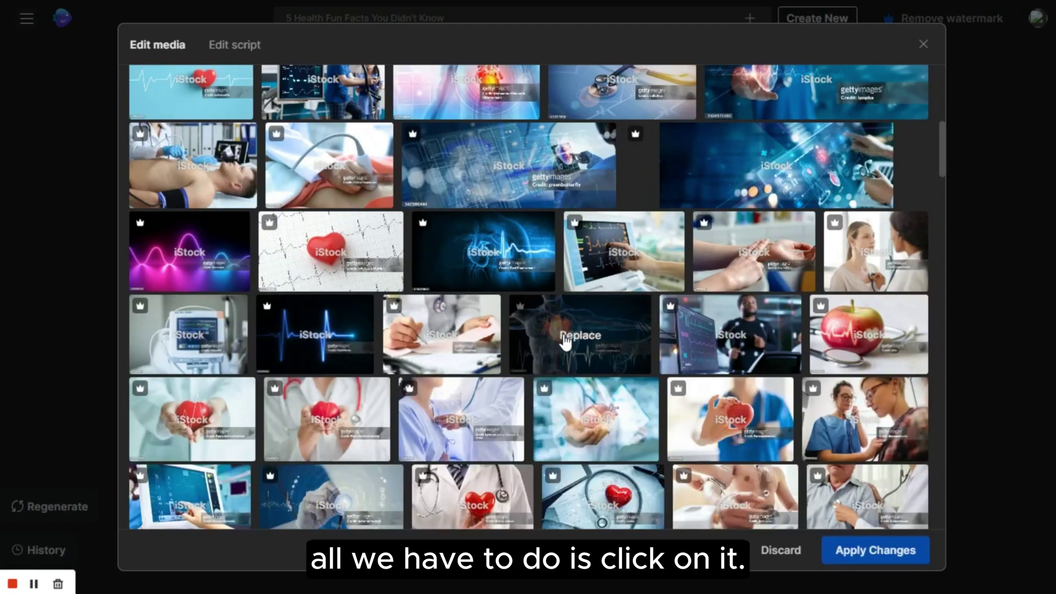
click(566, 340)
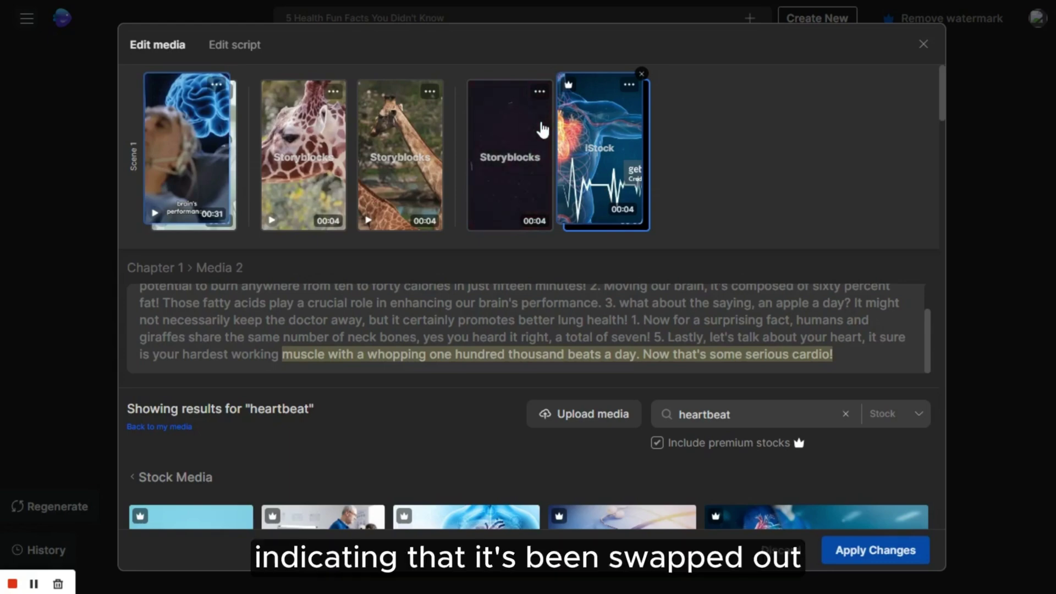
click(876, 550)
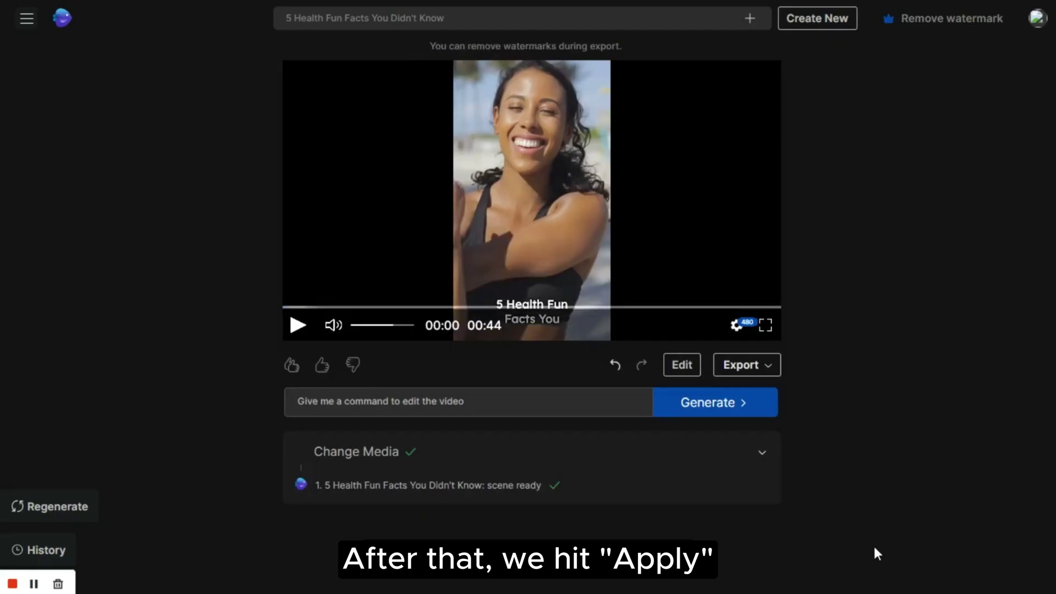
Replace the second giraffe clip with a close-up of a giraffe from a stock search for "giraffe".
click(683, 365)
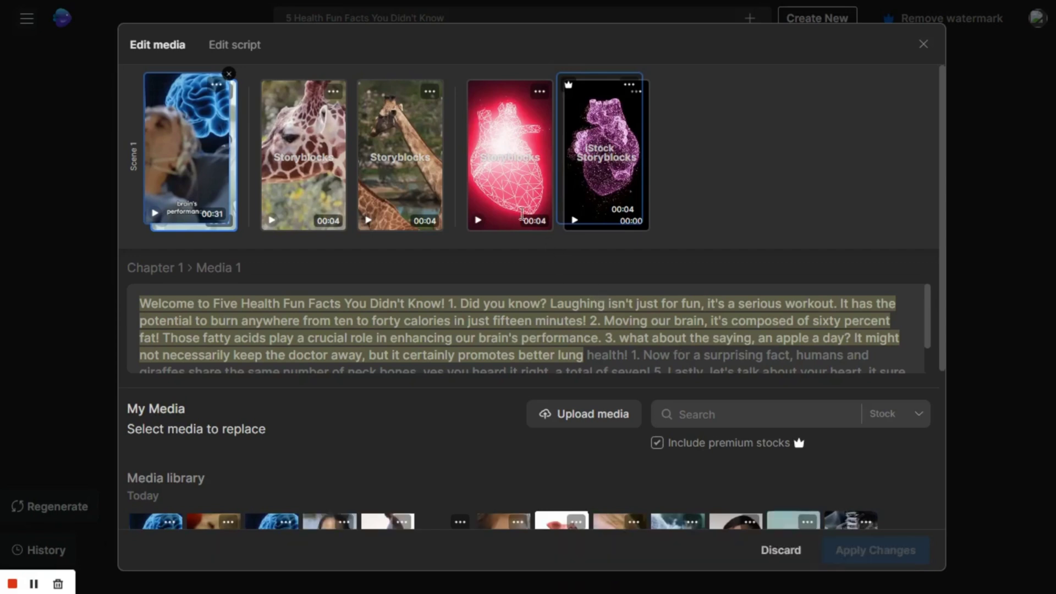
click(387, 173)
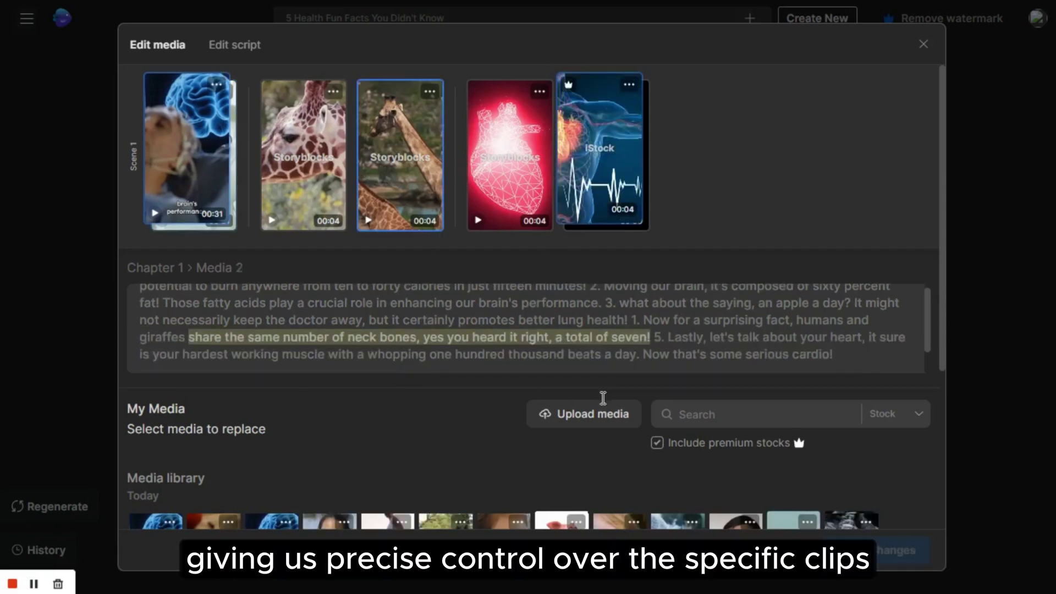
click(716, 413)
text(giraffe)
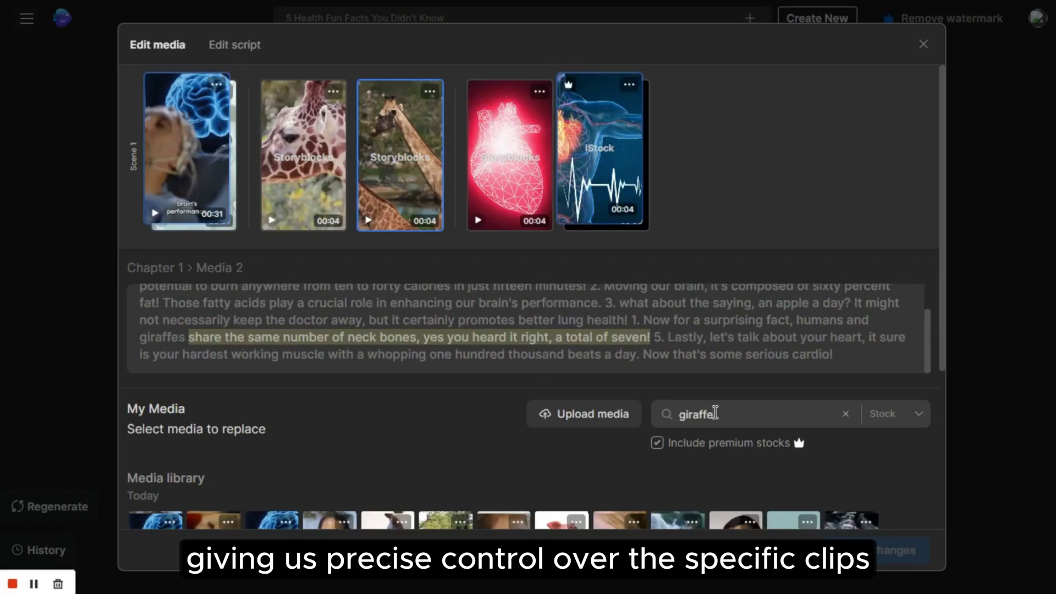
key(Return)
scroll(512, 446, down, 2)
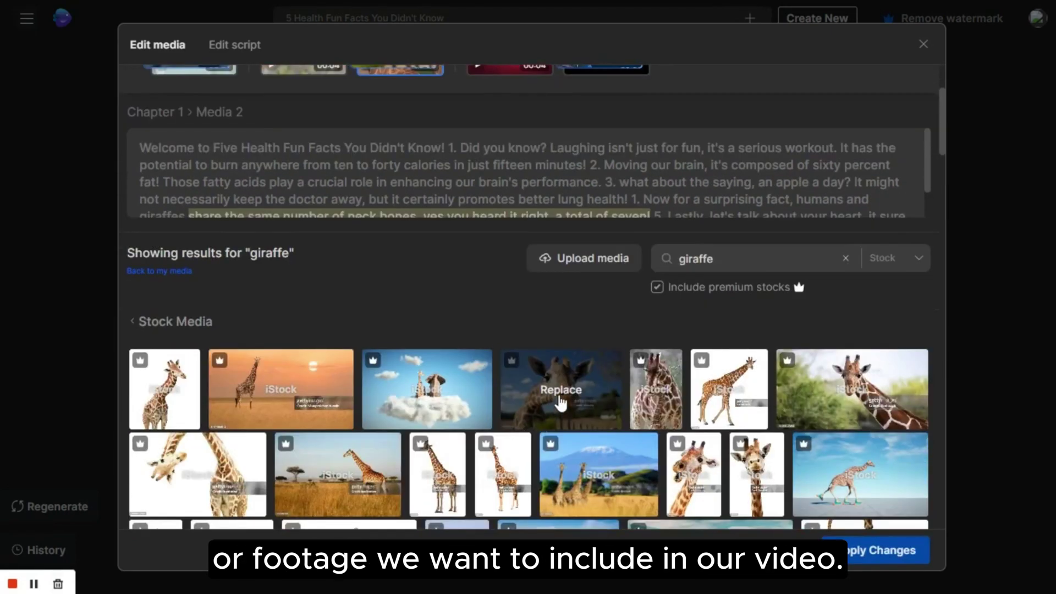
scroll(560, 398, up, 3)
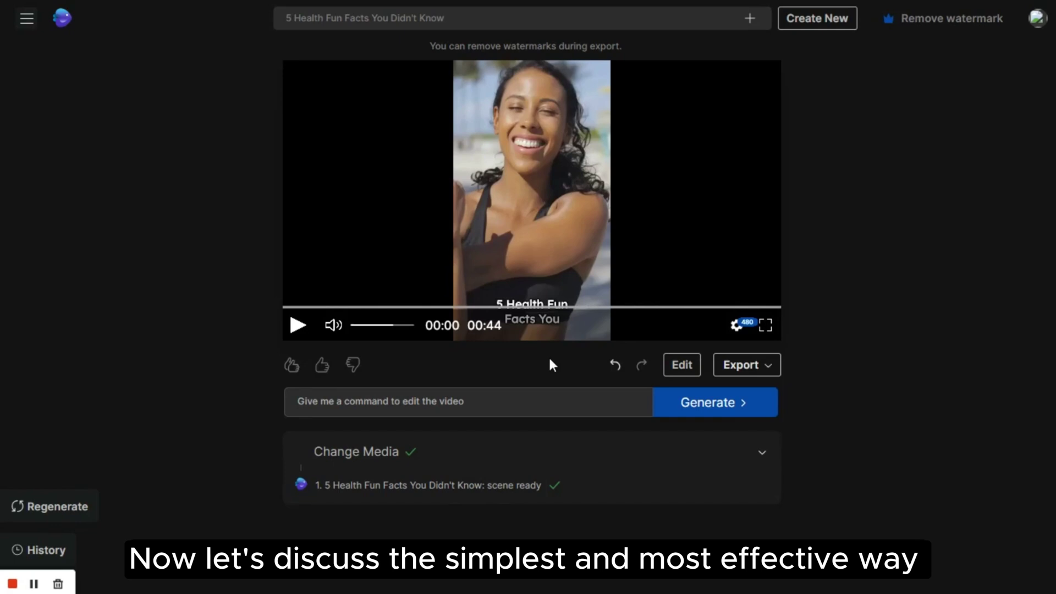
click(506, 403)
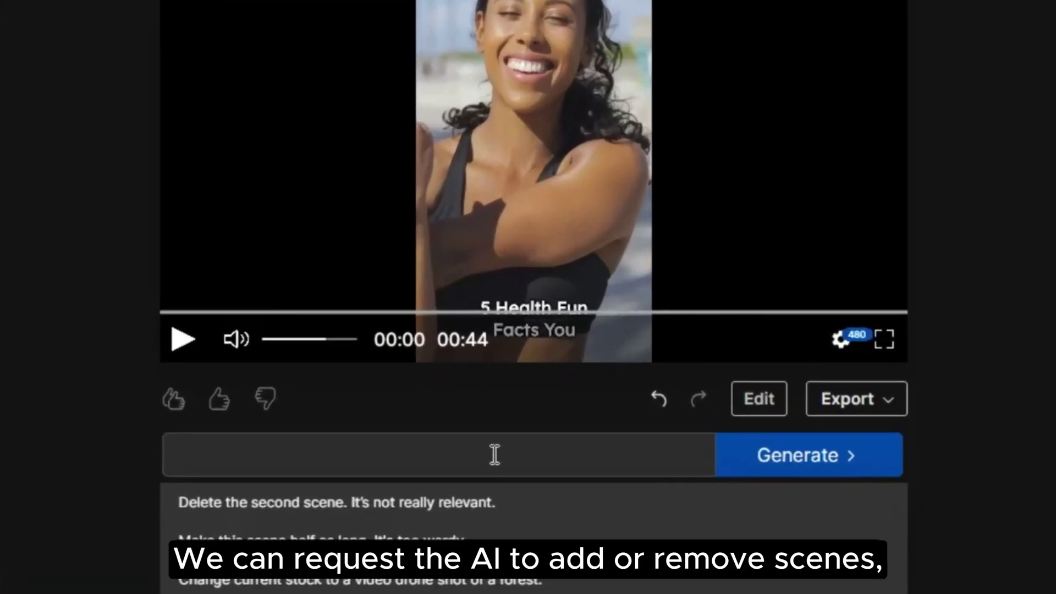
text(remove the second s)
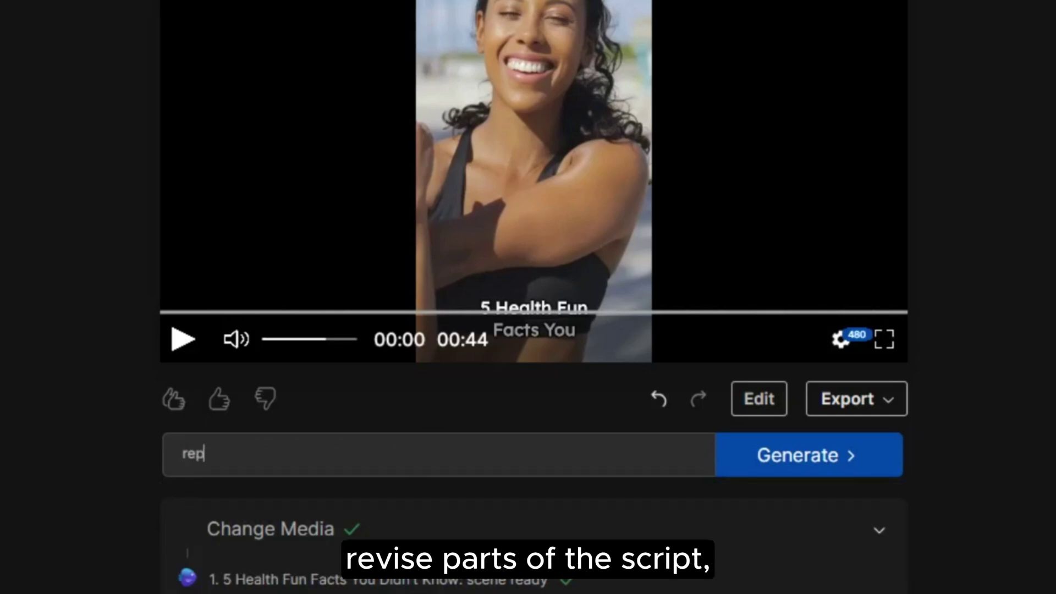
text(lace the second scene)
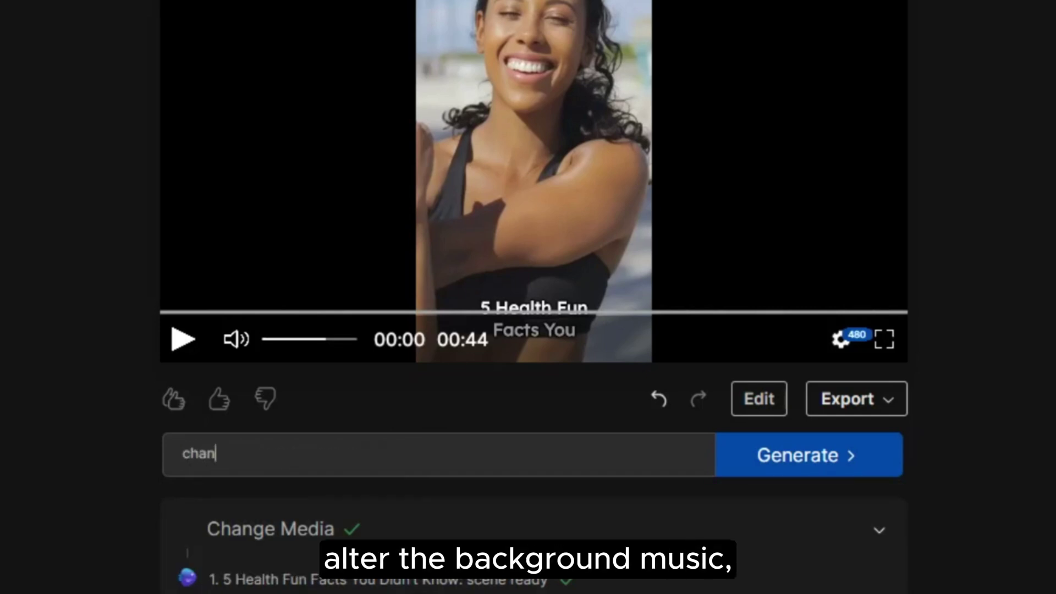
text(ge the background musi)
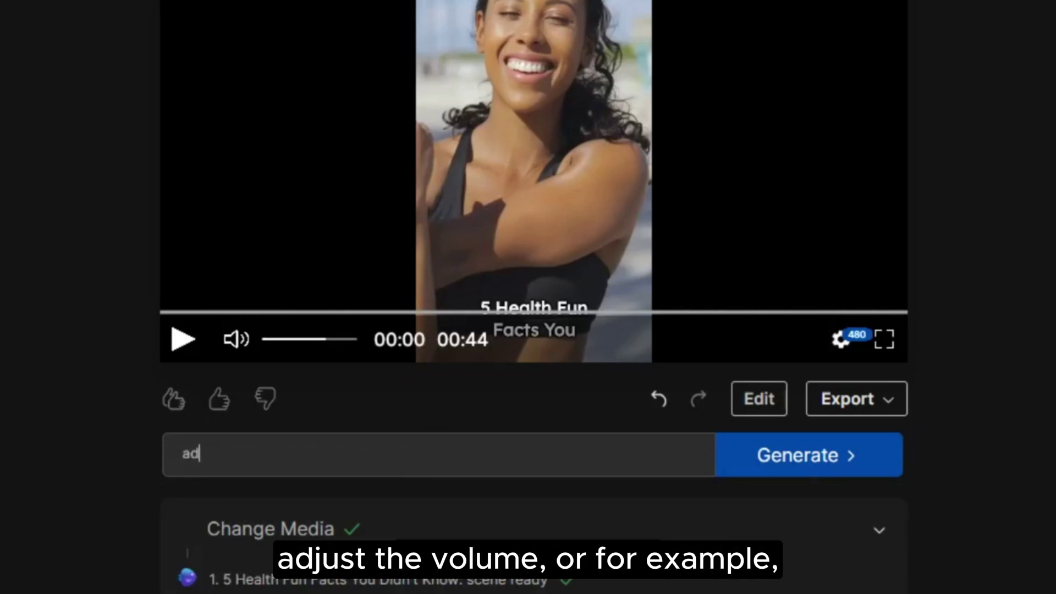
text(just the)
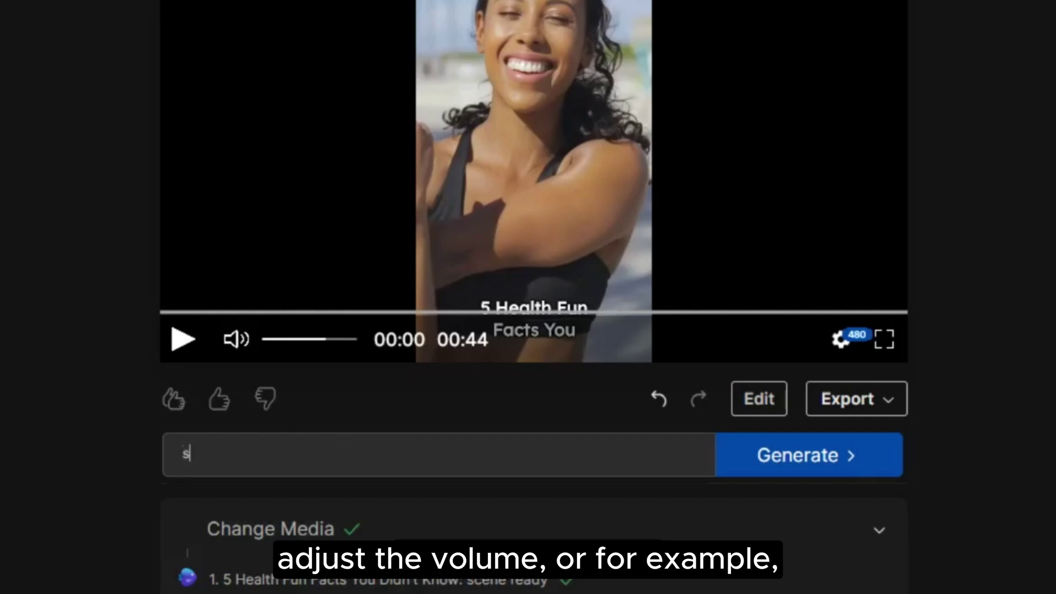
Command the AI to "switch the media in the first scene to something more funny and interesting".
text(witch the)
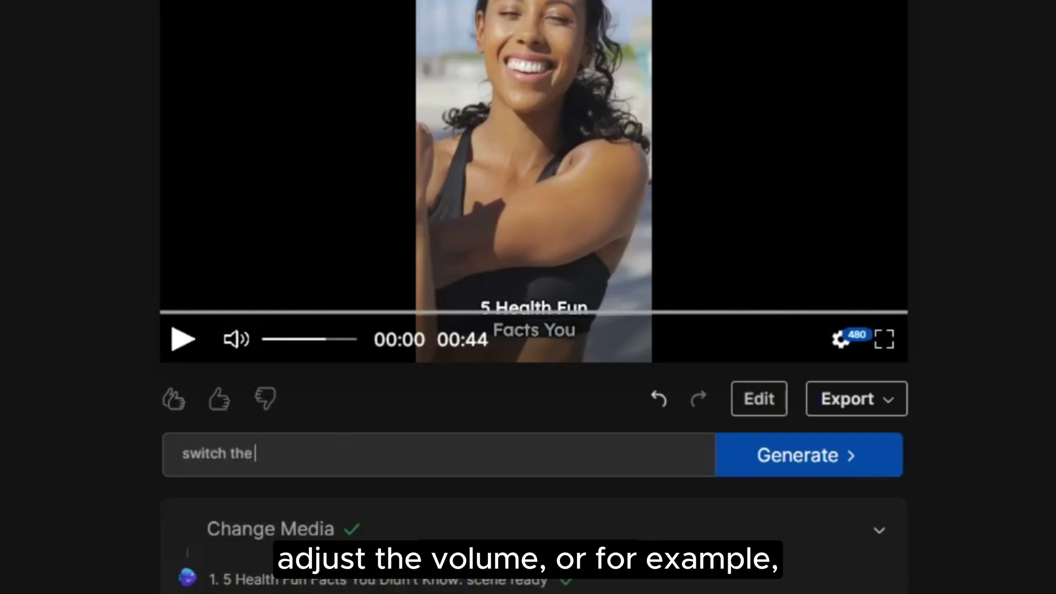
text( media in the first scene to something more fu)
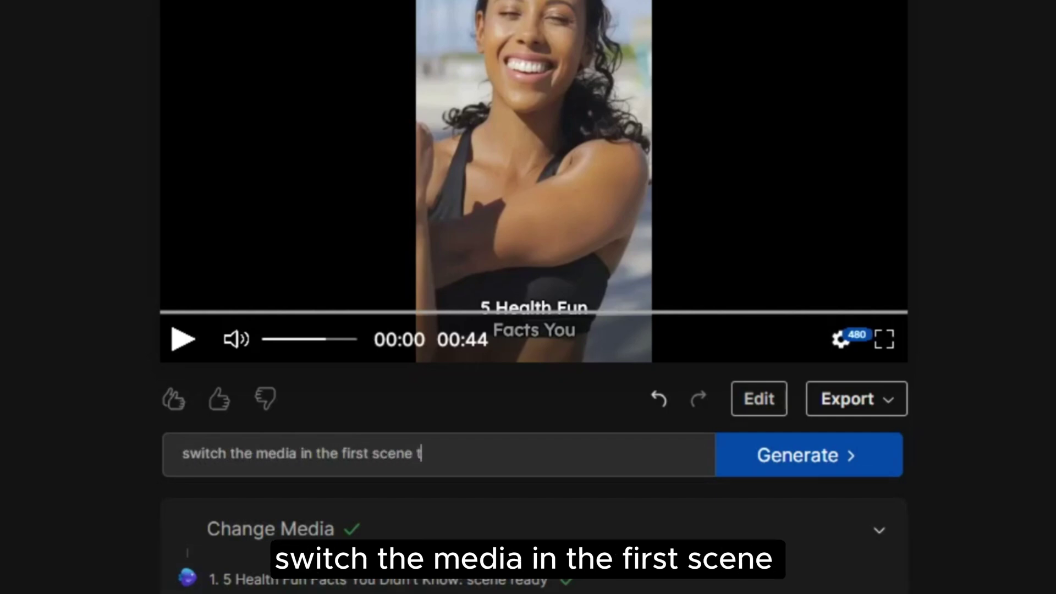
text(nny and interesting)
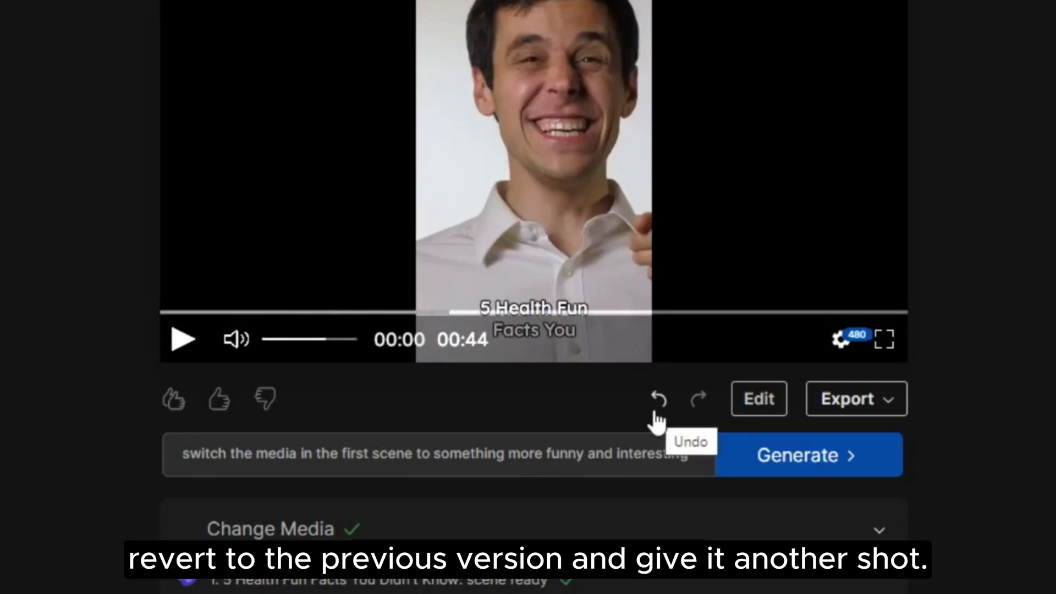
click(657, 421)
Have the AI "replace the background music with a funny and jolly tone" and generate the revised video.
click(491, 458)
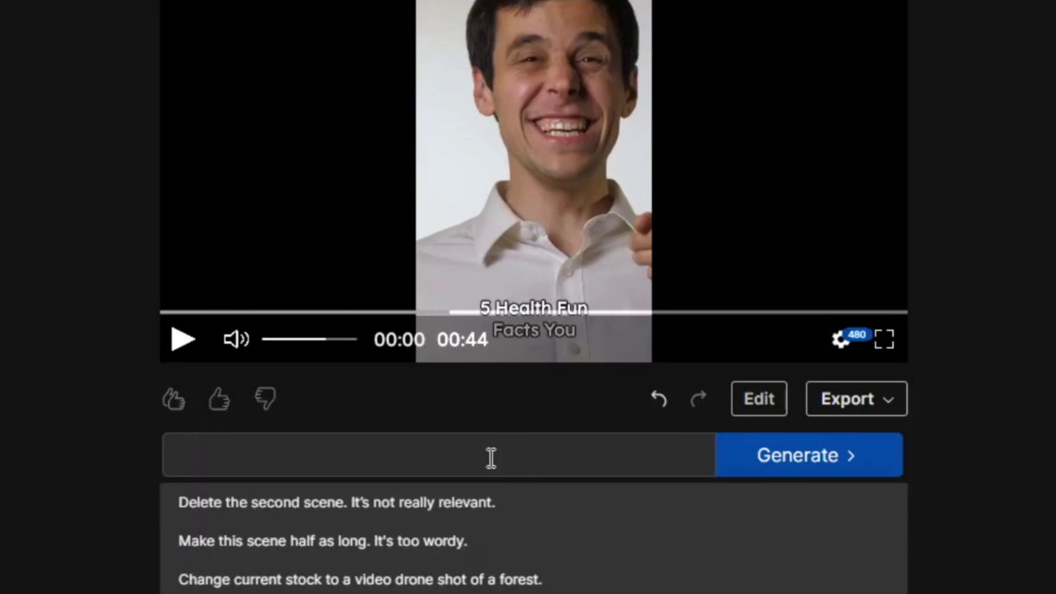
text(replace the background music with a funny )
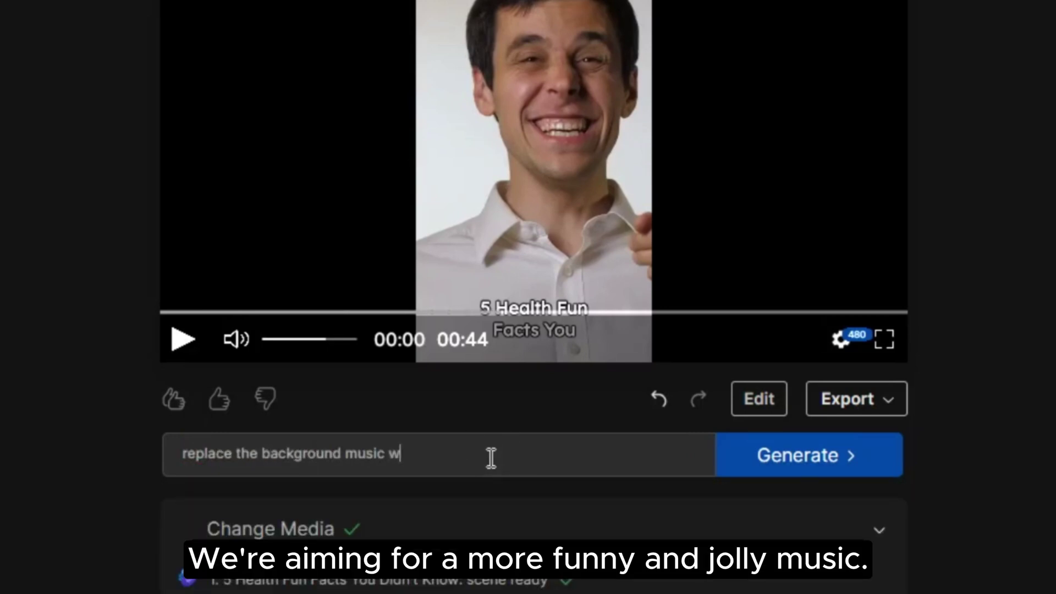
text(and jolly tone)
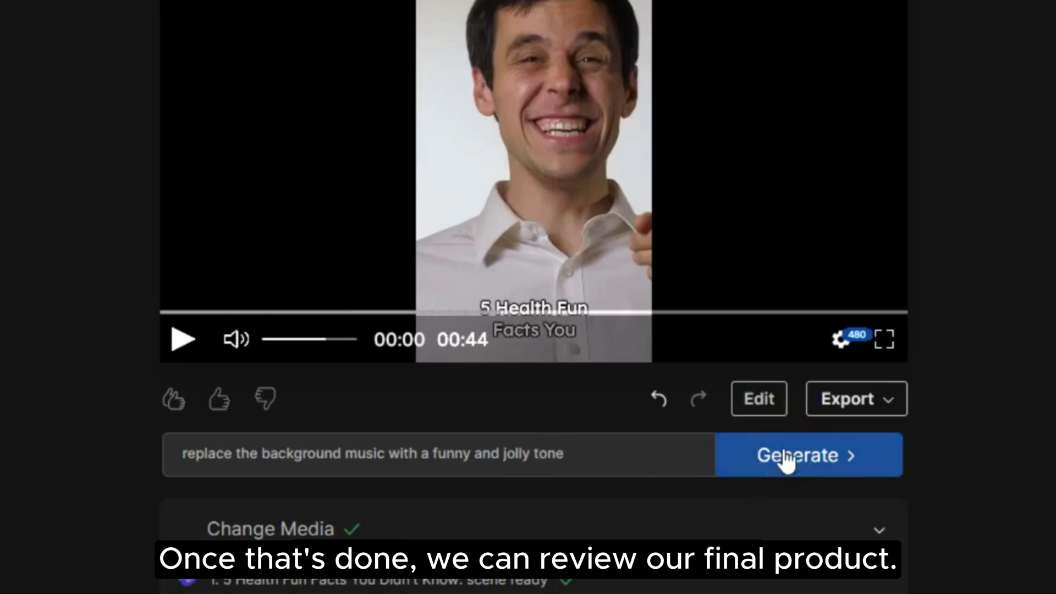
click(785, 460)
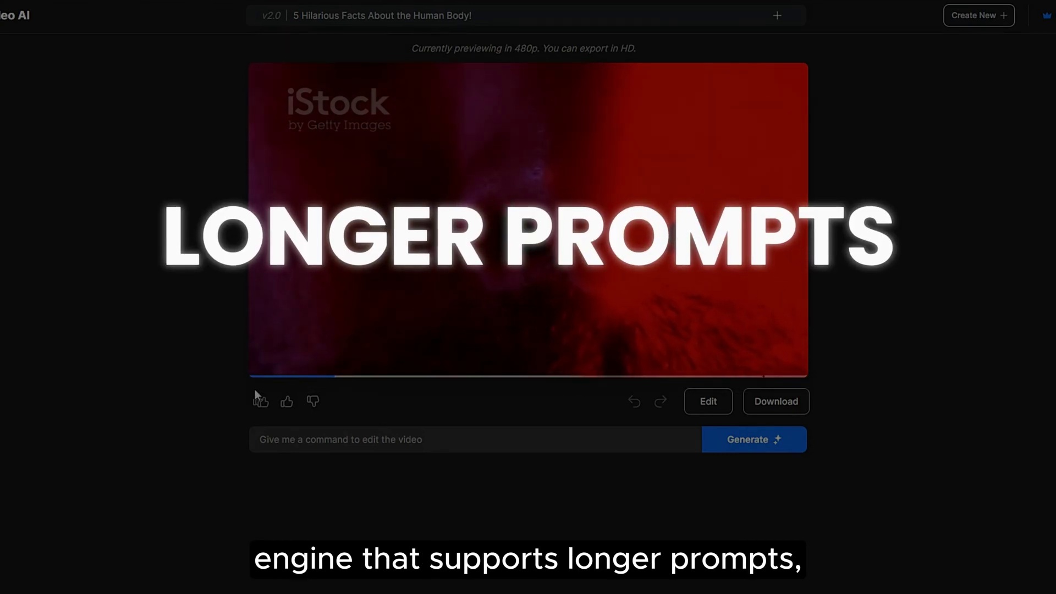
mouse_move(261, 363)
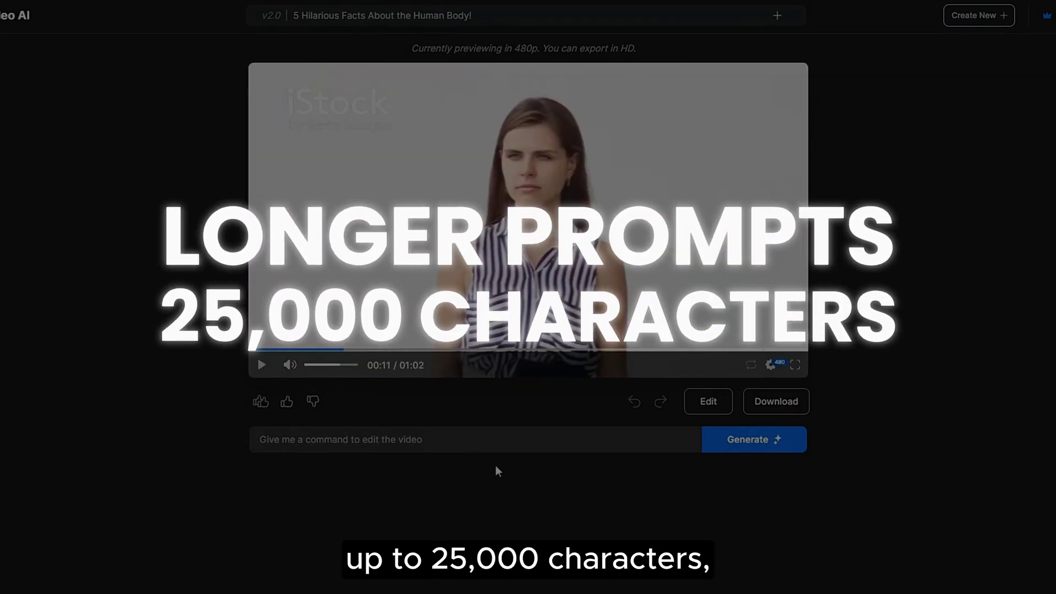